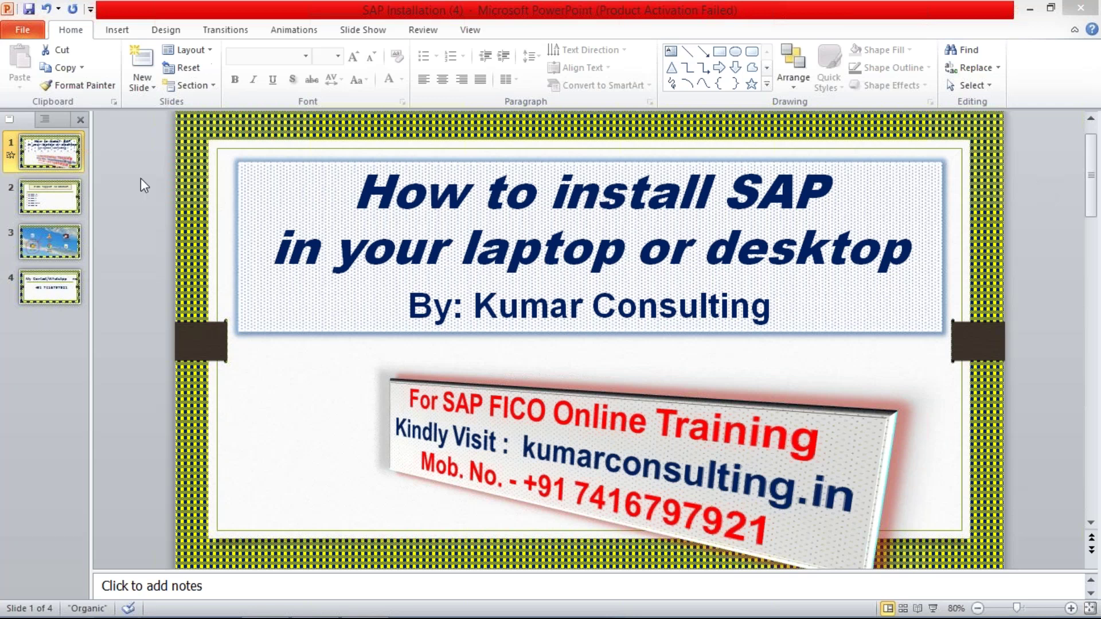
# - Review the SAP GUI slides, then open the drive.google.com link in the SAP Login Credentials email
pyautogui.click(50, 195)
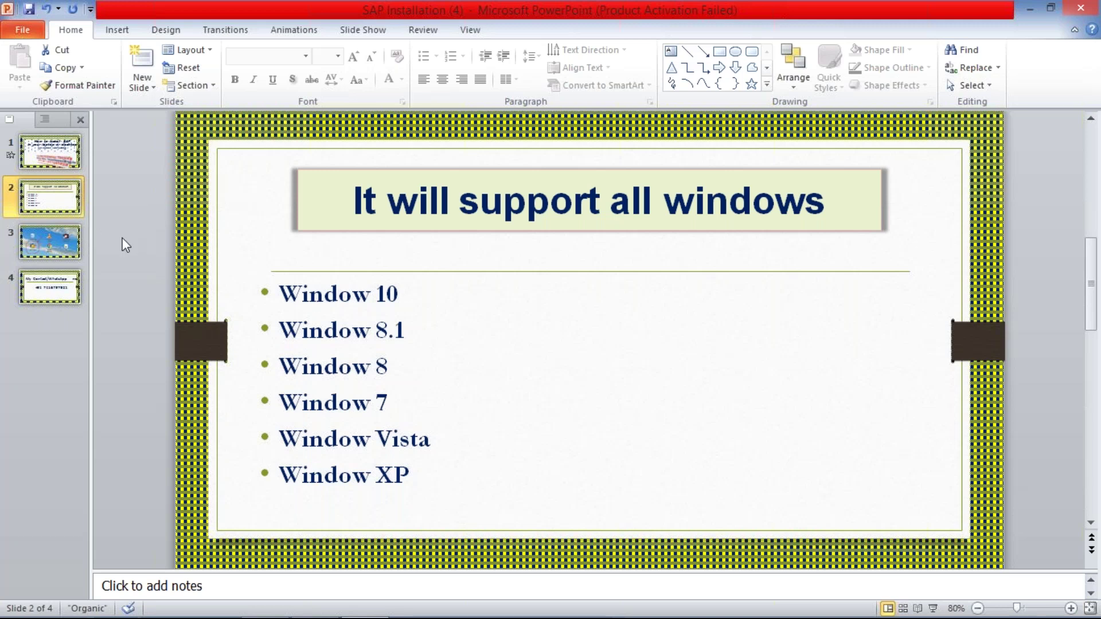
pyautogui.click(47, 247)
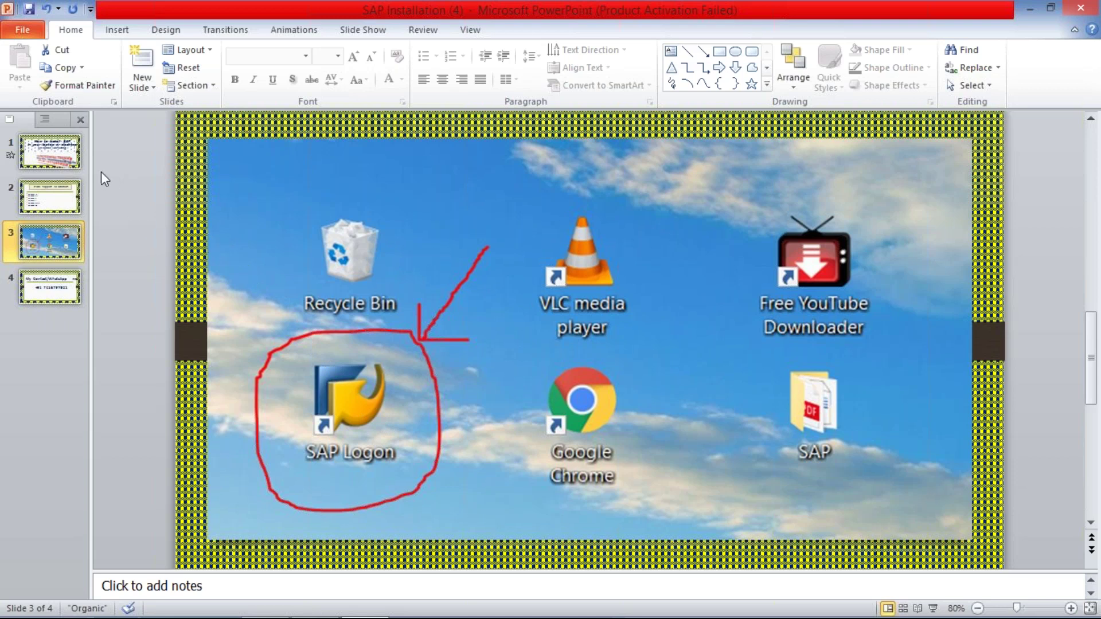
pyautogui.click(67, 162)
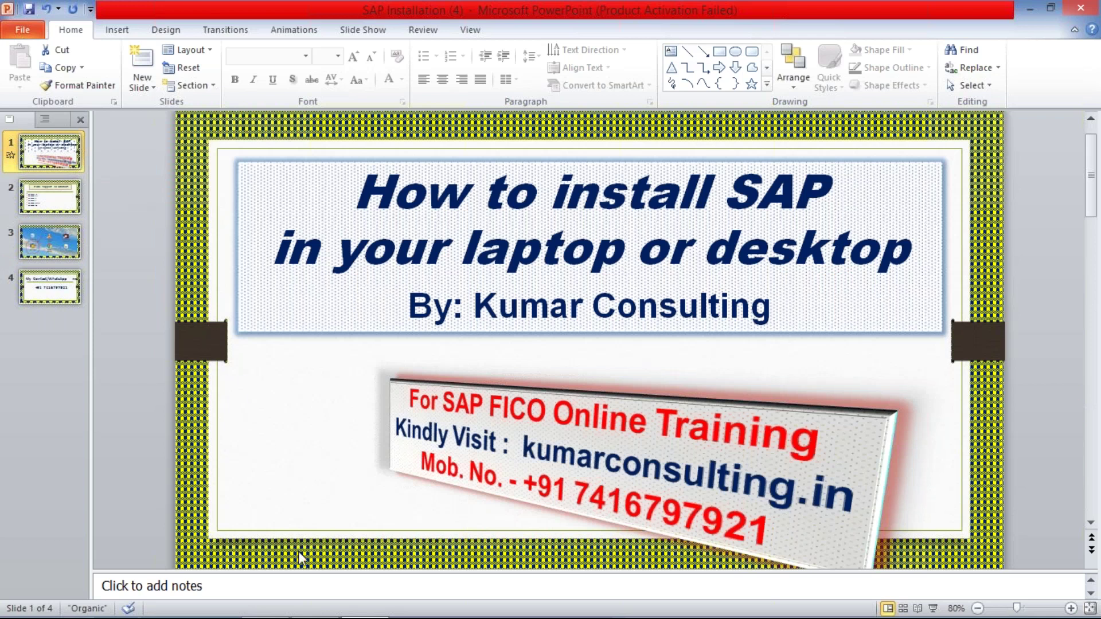
pyautogui.hotkey('alt', 'Tab')
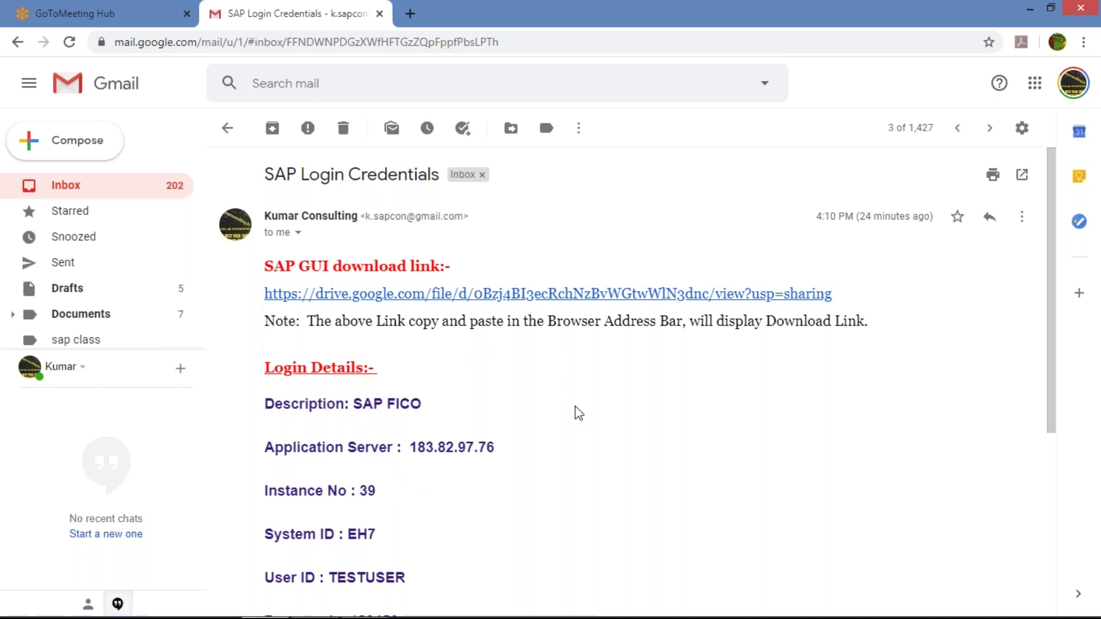
pyautogui.click(594, 295)
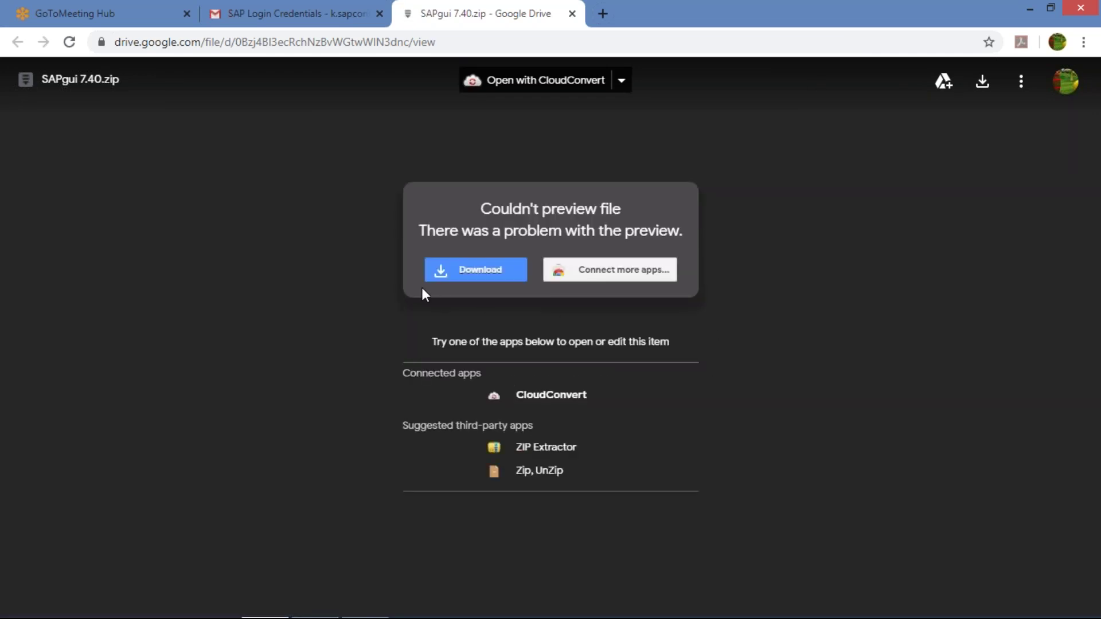
# - Download the 1.1G SAPgui 7.40.zip from Google Drive despite the virus-scan warning
pyautogui.click(486, 277)
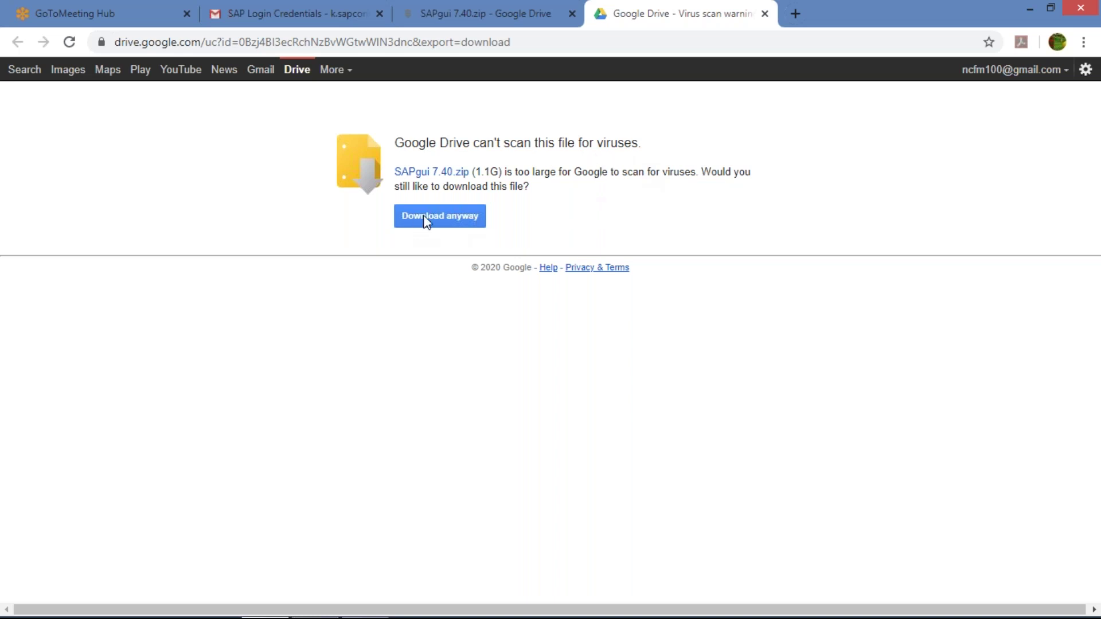
pyautogui.click(440, 217)
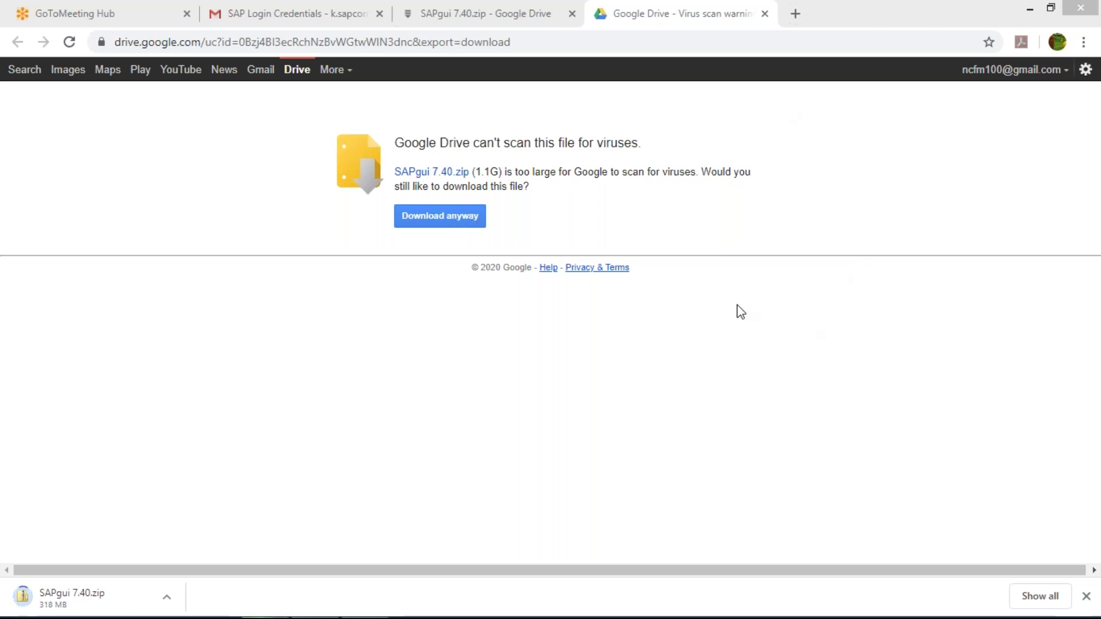
# - Back on the credentials email, open the downloaded SAPgui 7.40.zip from the download bar
pyautogui.hotkey('ctrl', '2')
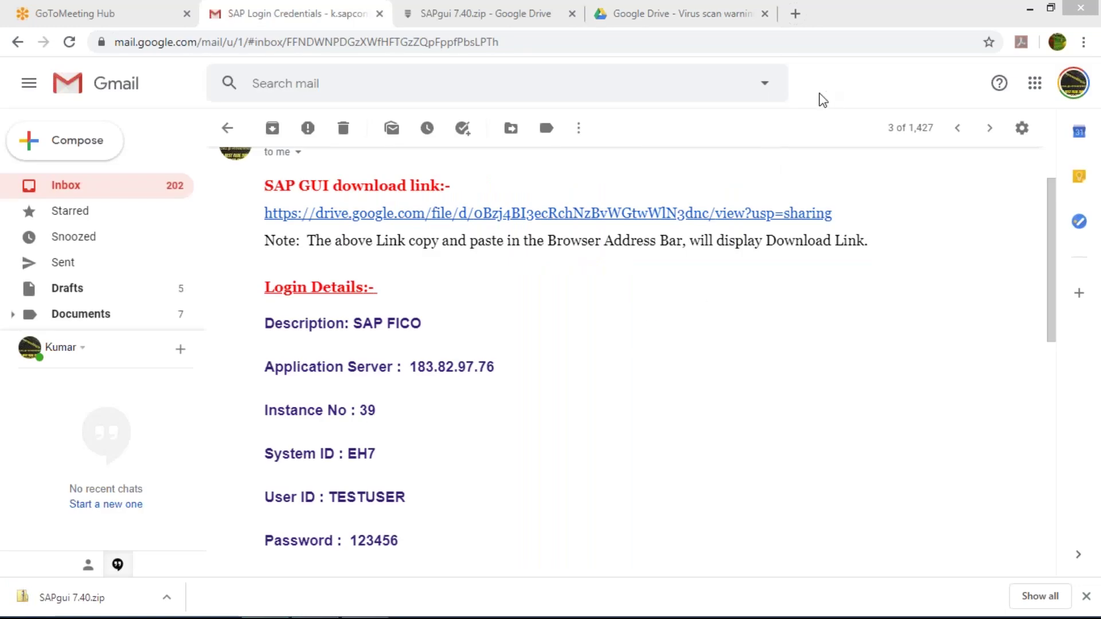
pyautogui.click(638, 394)
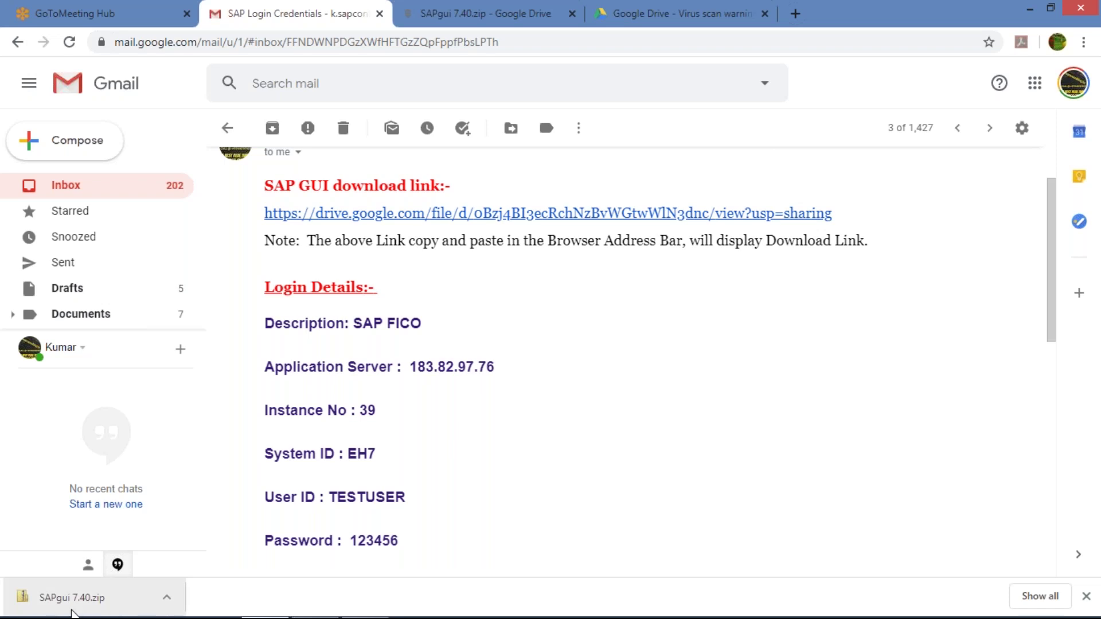
pyautogui.click(167, 605)
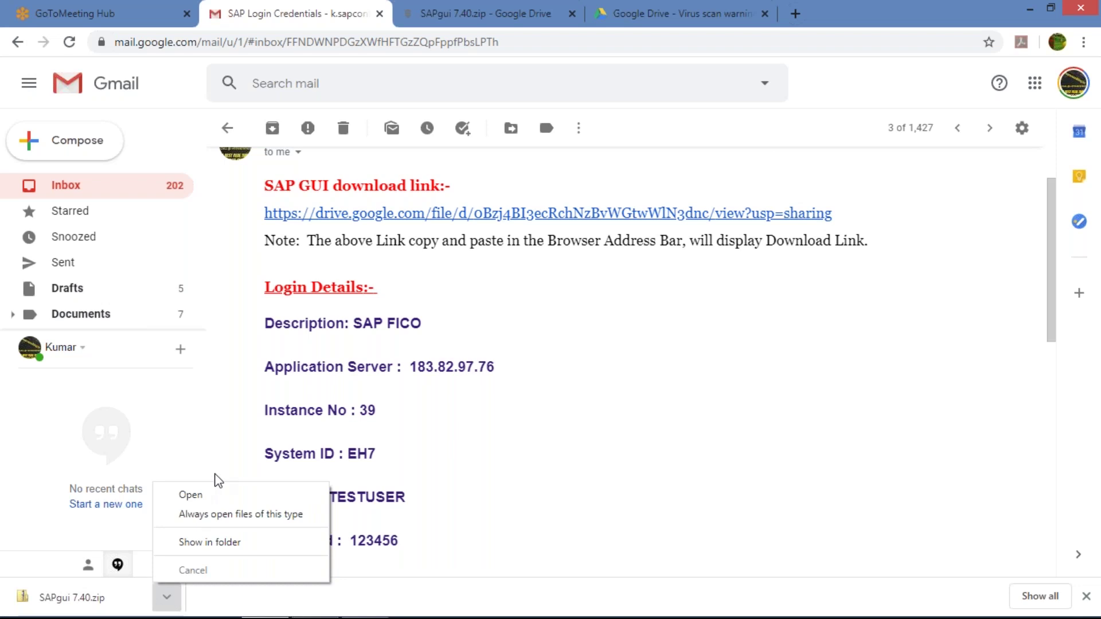
pyautogui.click(213, 494)
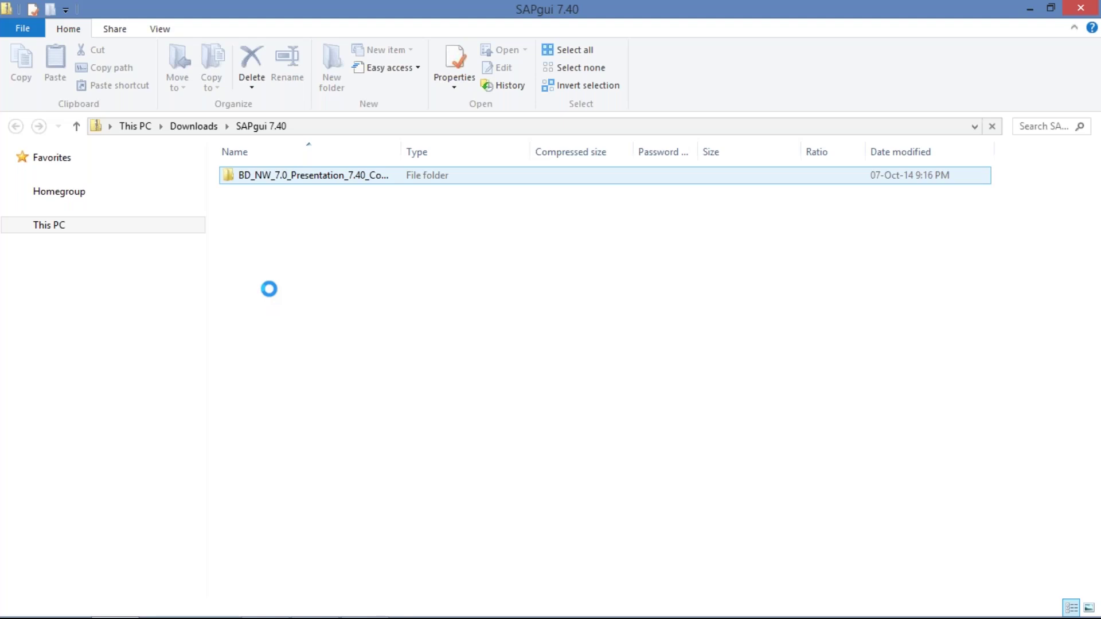
# - Go into BD_NW_7.0_Presentation_7.40_Comp._1_ and then its PRES1 subfolder
pyautogui.click(269, 177)
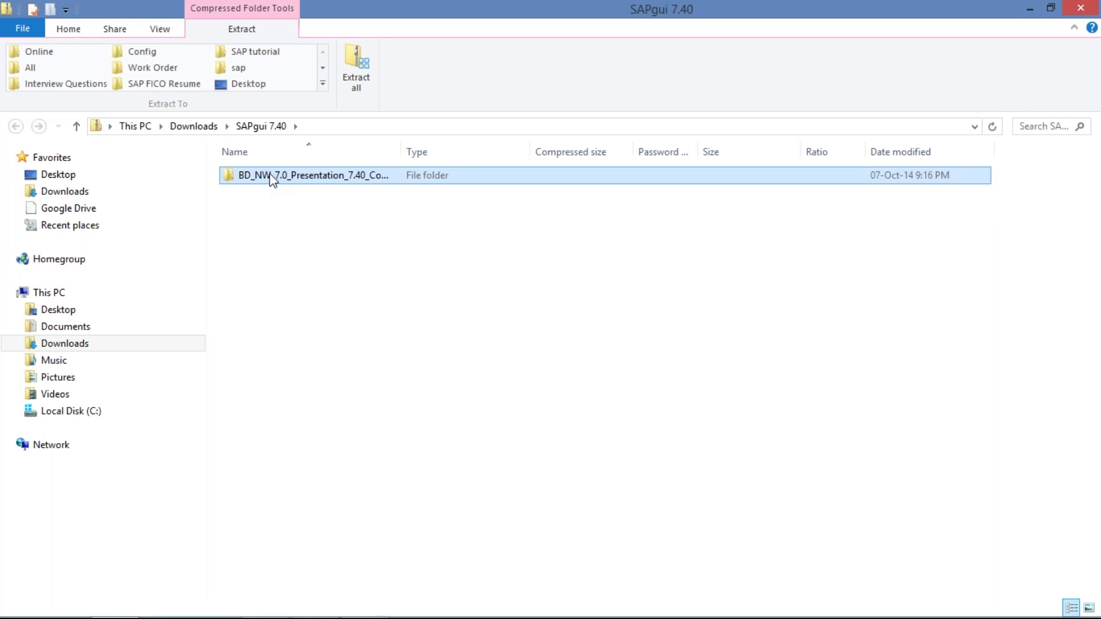
pyautogui.doubleClick(270, 178)
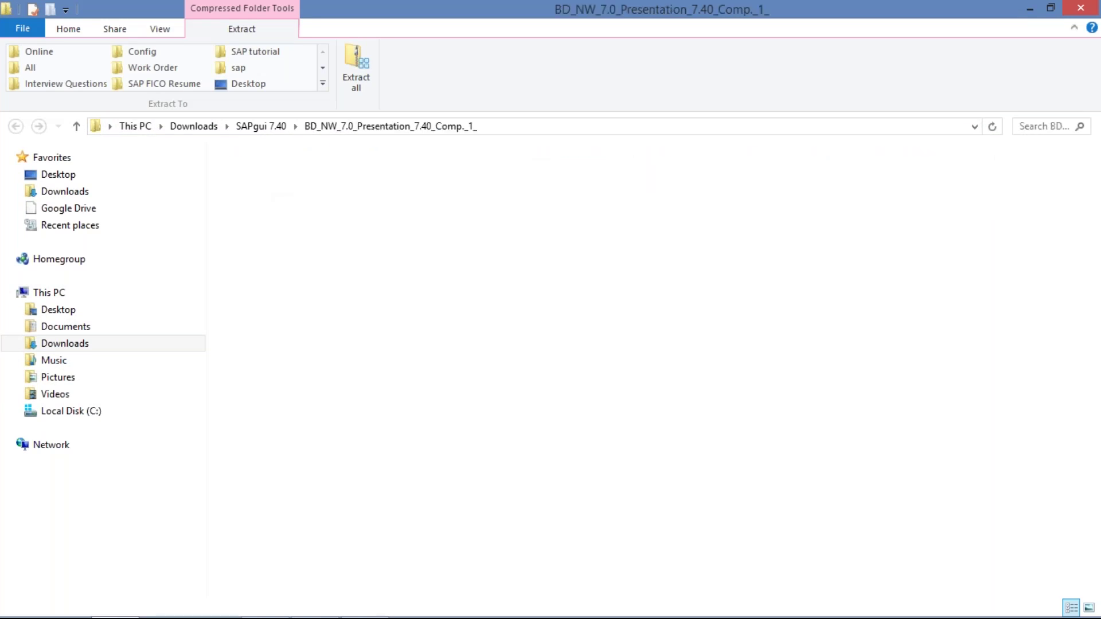
pyautogui.click(258, 179)
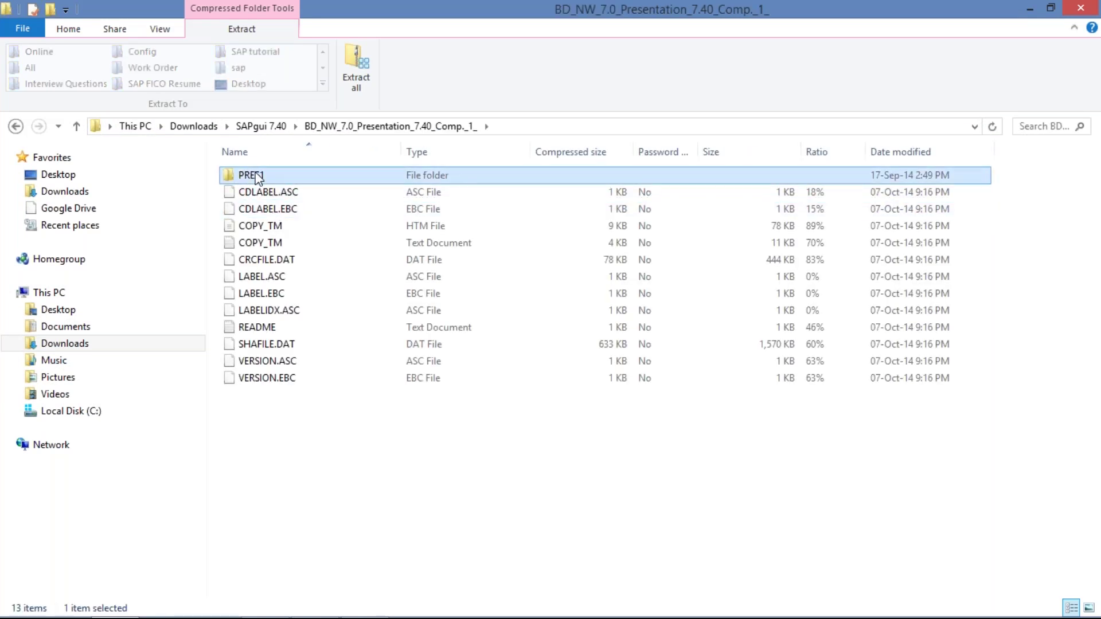
pyautogui.doubleClick(257, 178)
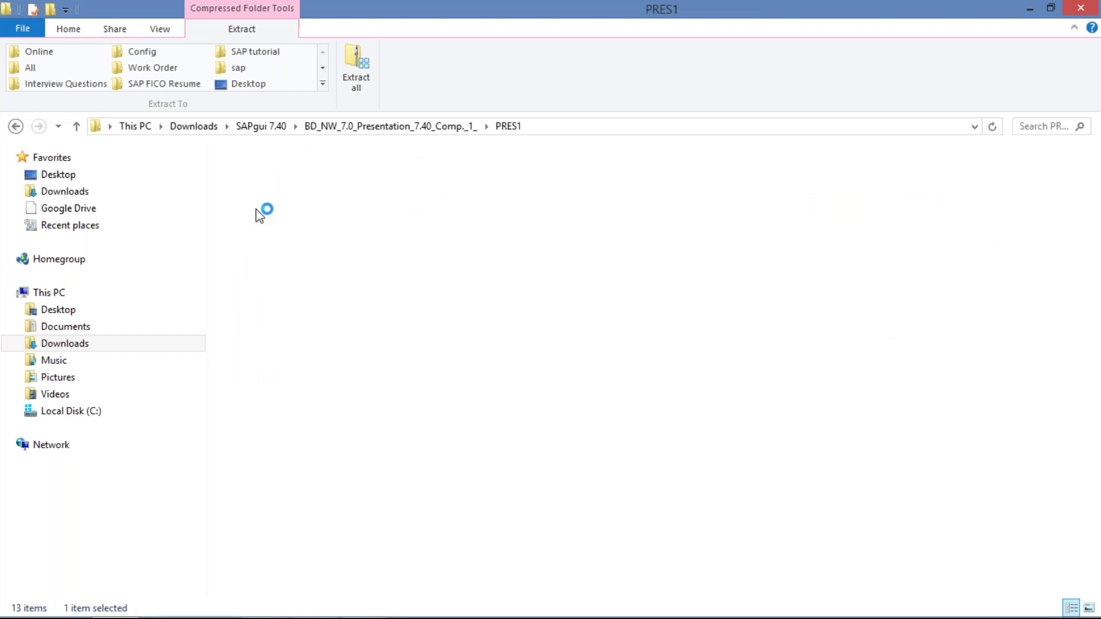
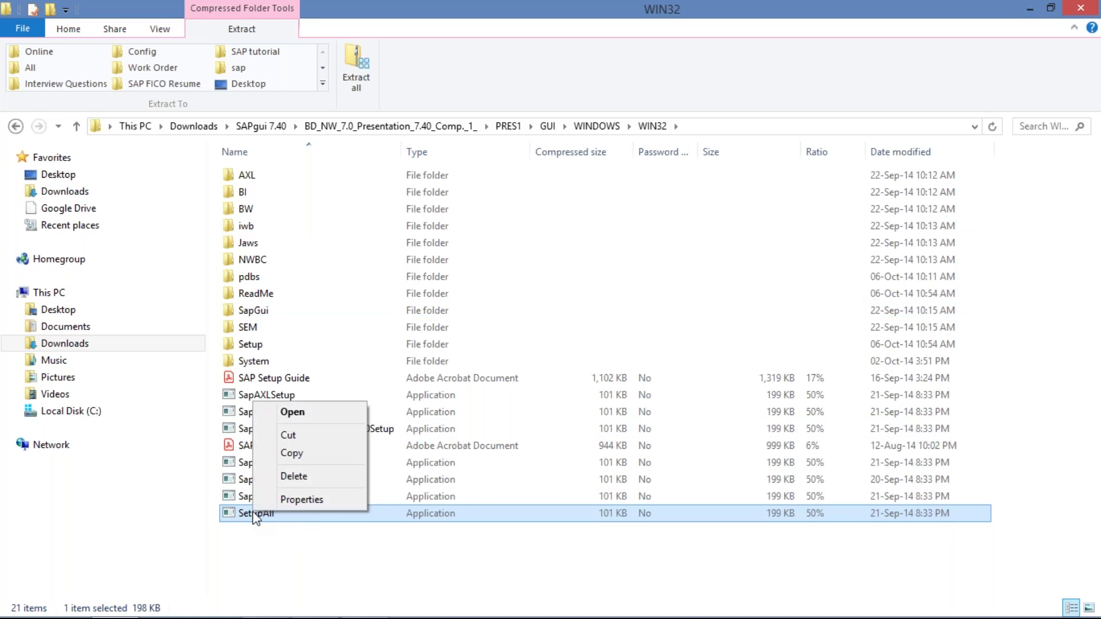
# - Extract all files of the SAPgui 7.40 archive to the Desktop folder
pyautogui.click(299, 412)
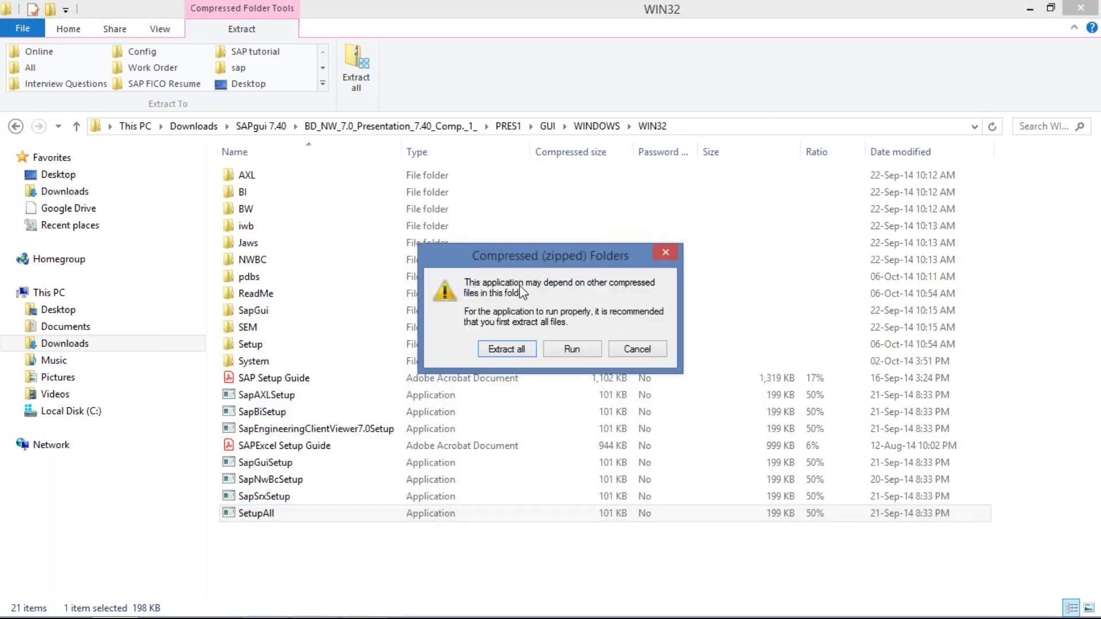
pyautogui.click(502, 349)
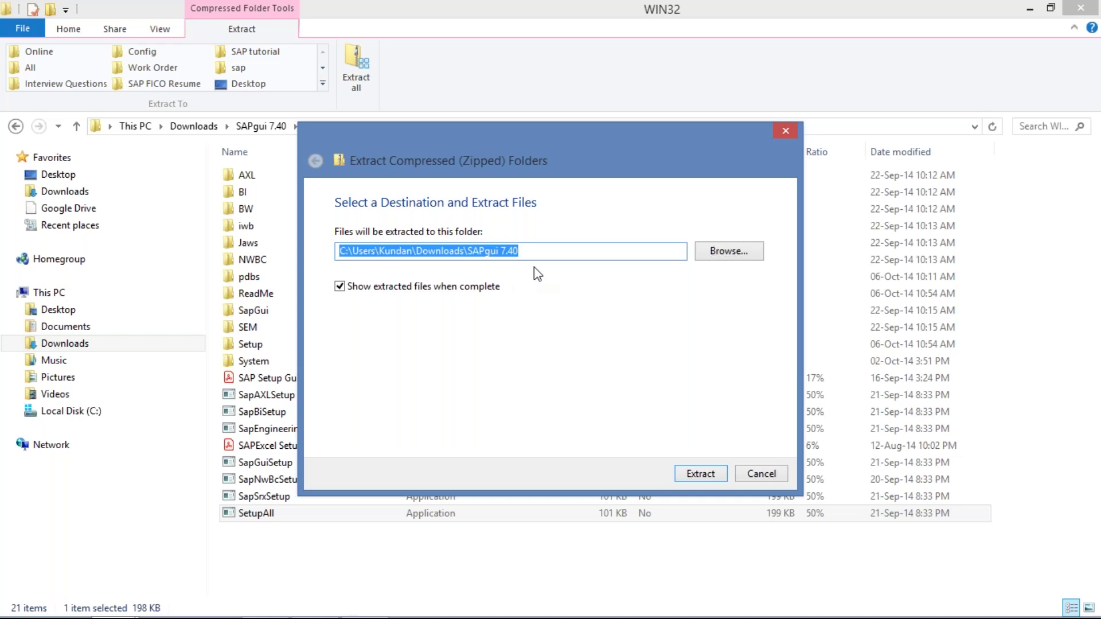
pyautogui.click(732, 252)
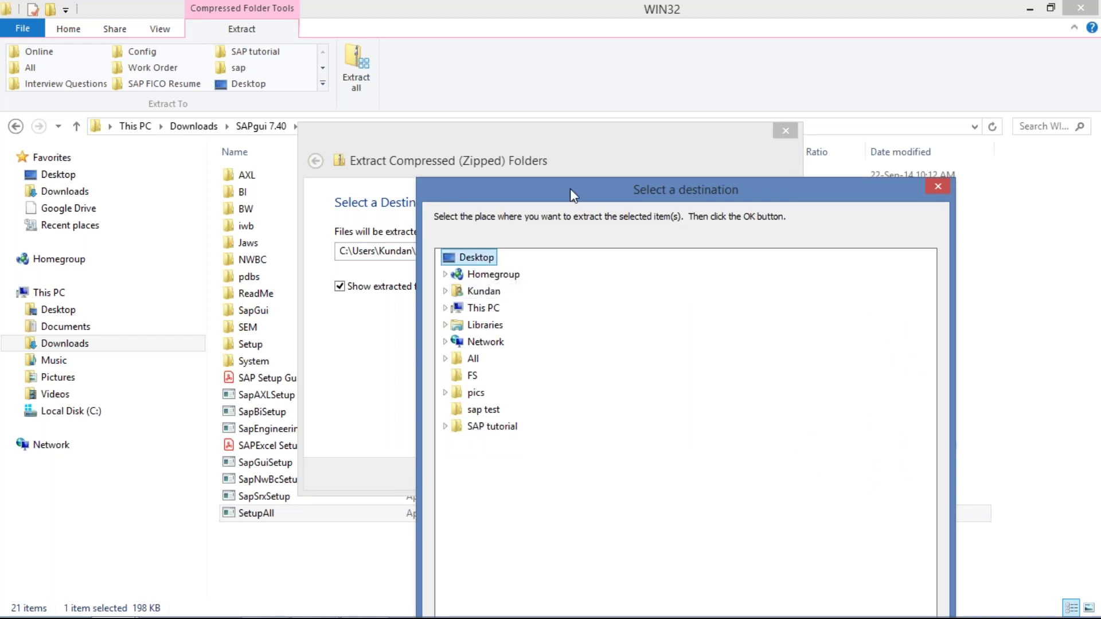
pyautogui.moveTo(462, 189); pyautogui.dragTo(217, 67)
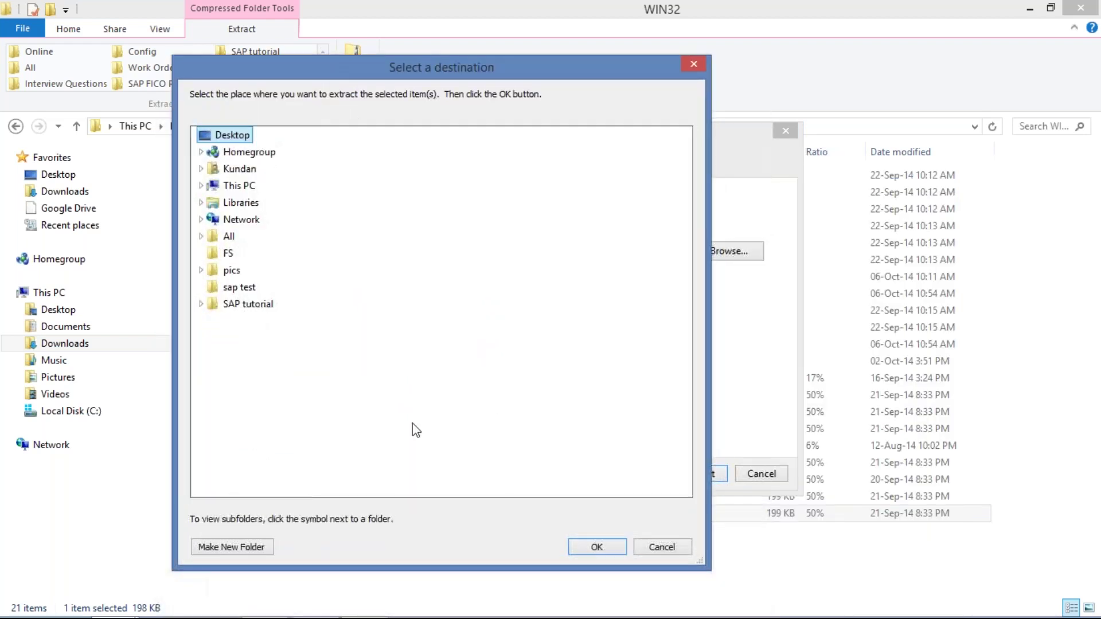
pyautogui.click(590, 548)
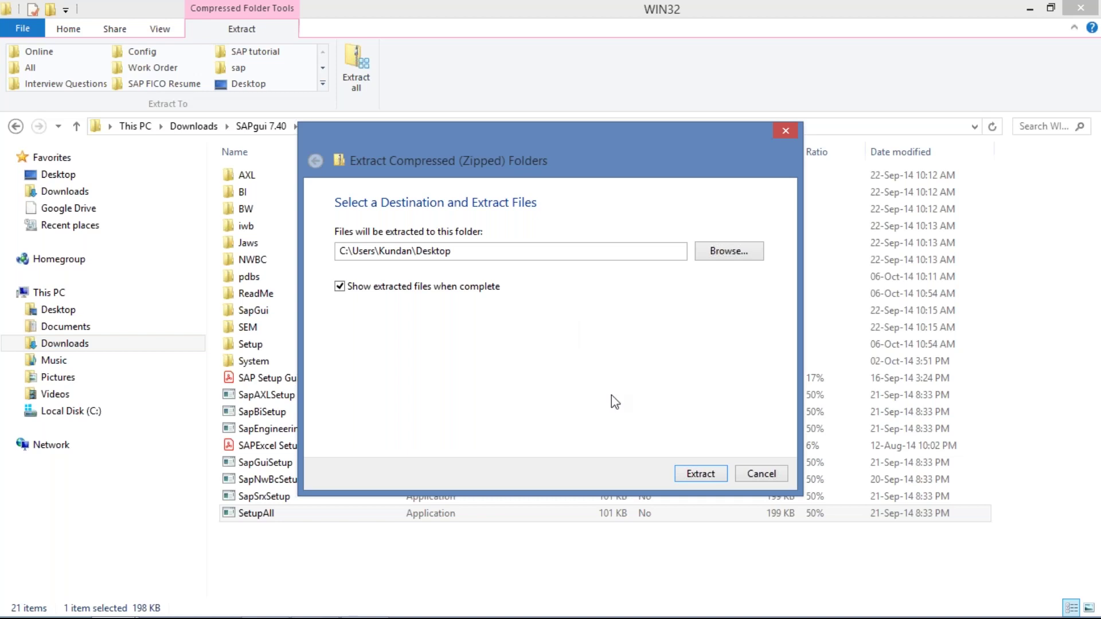
pyautogui.click(706, 258)
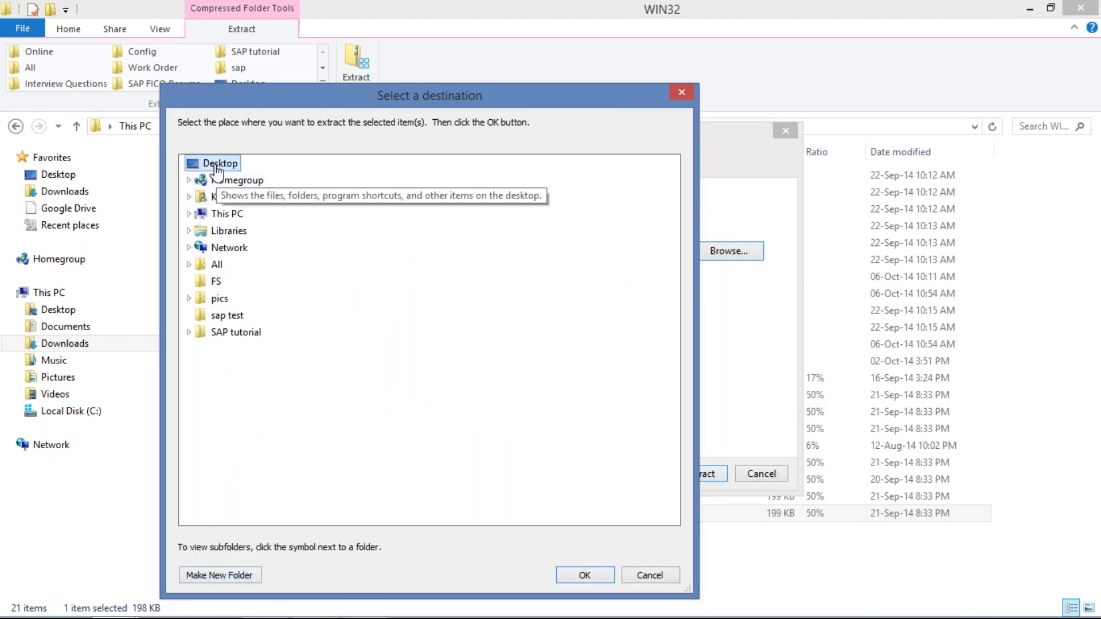
pyautogui.click(595, 577)
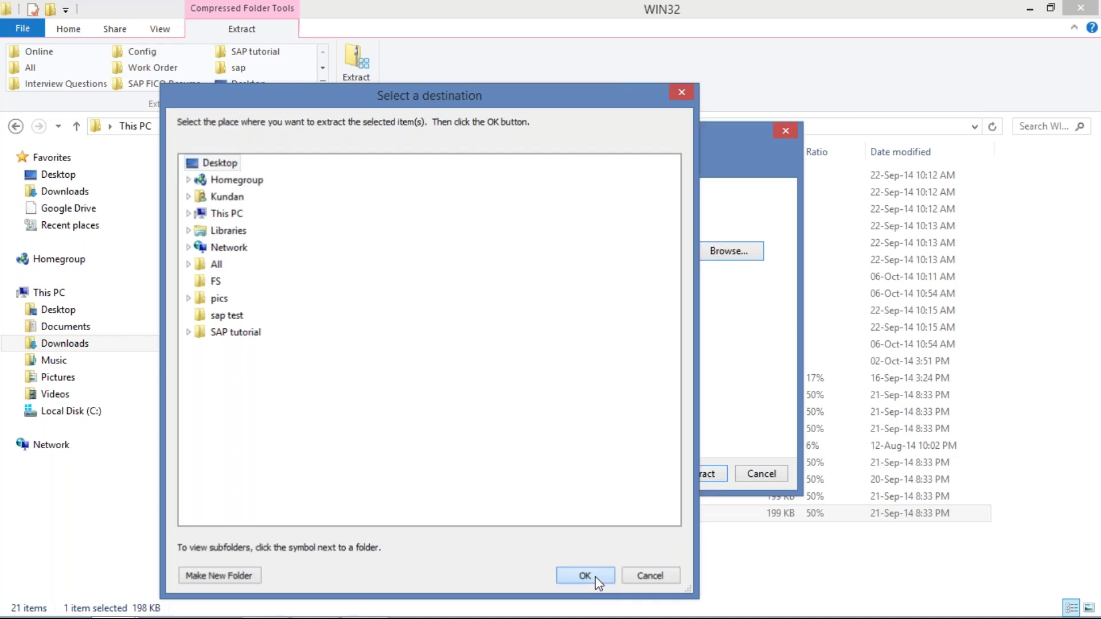
pyautogui.click(700, 474)
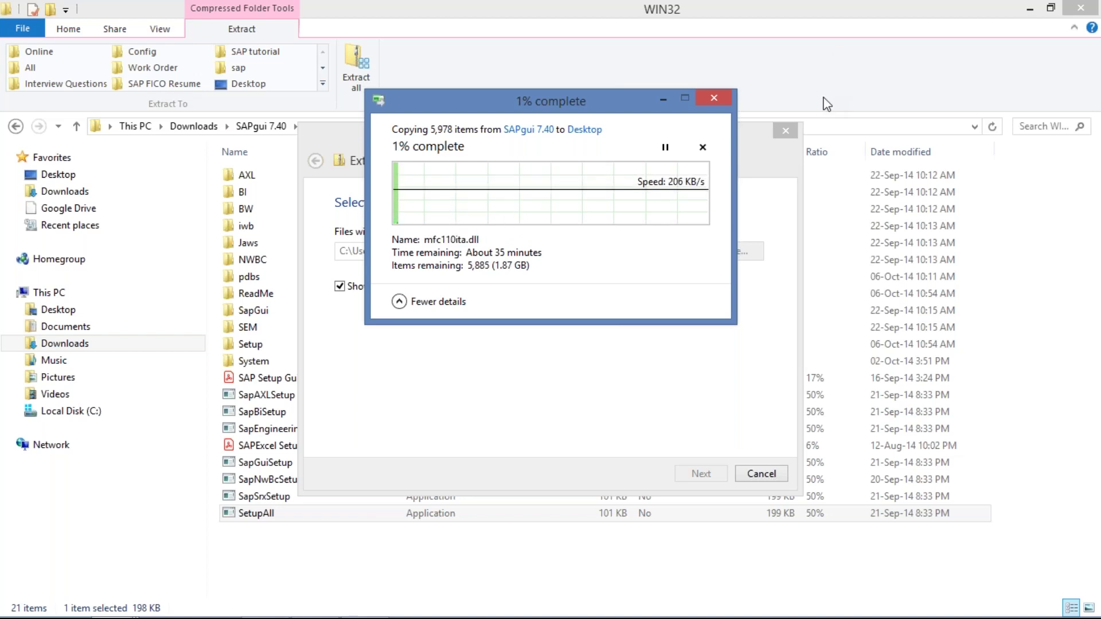
# - Let the 5,978-item extraction finish and bring the WIN32 folder window back
pyautogui.click(786, 112)
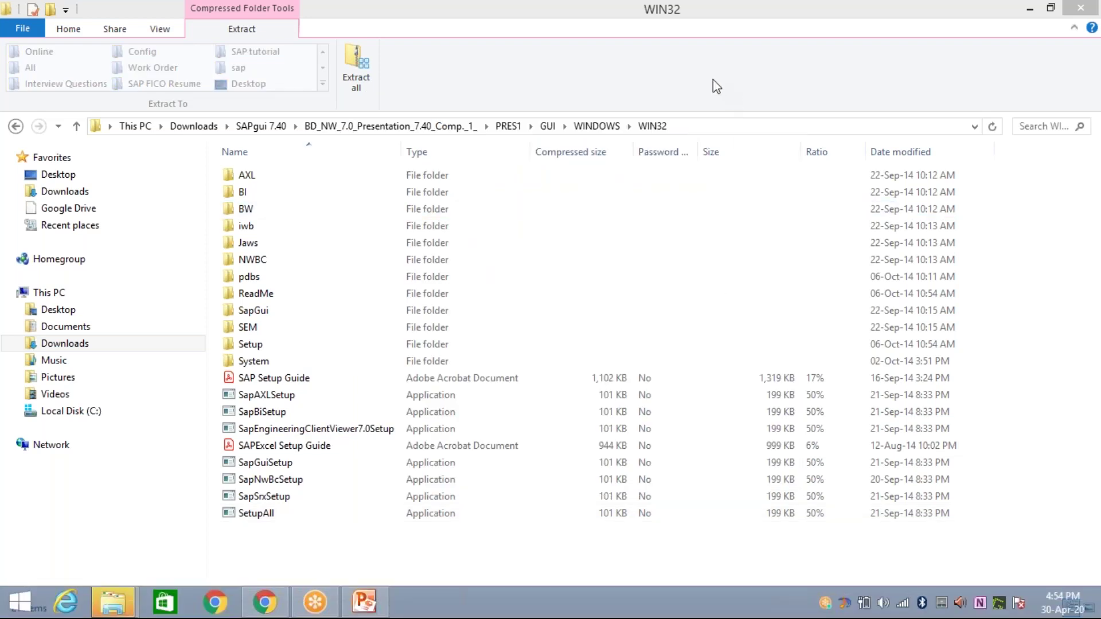
pyautogui.click(713, 86)
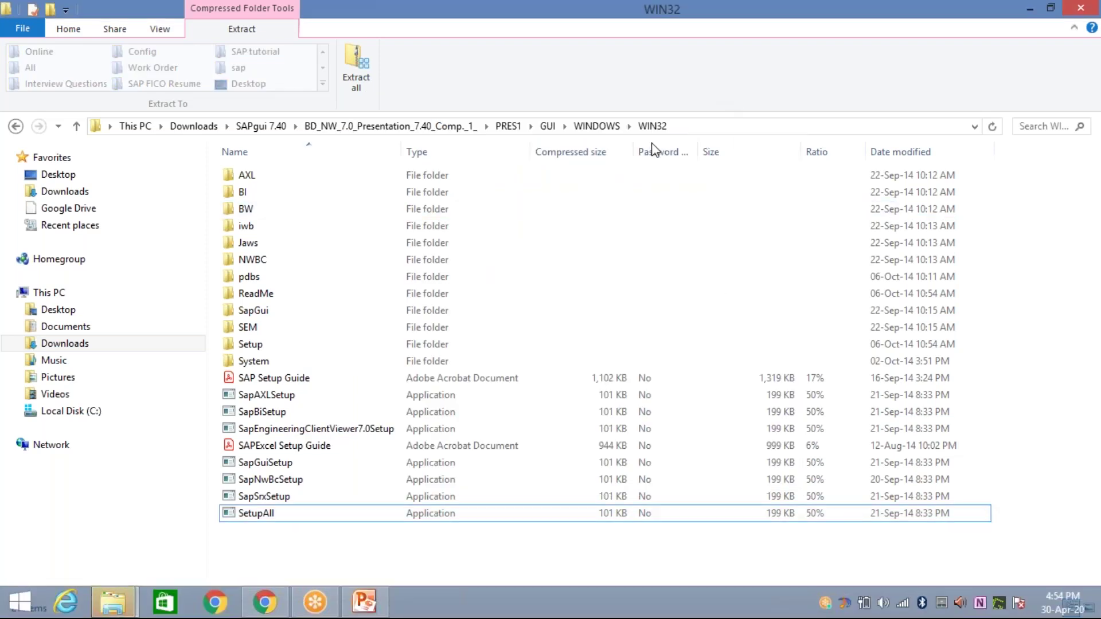
# - Show the desktop and move the extracted BD_NW_7.0 folder into clear view
pyautogui.click(112, 602)
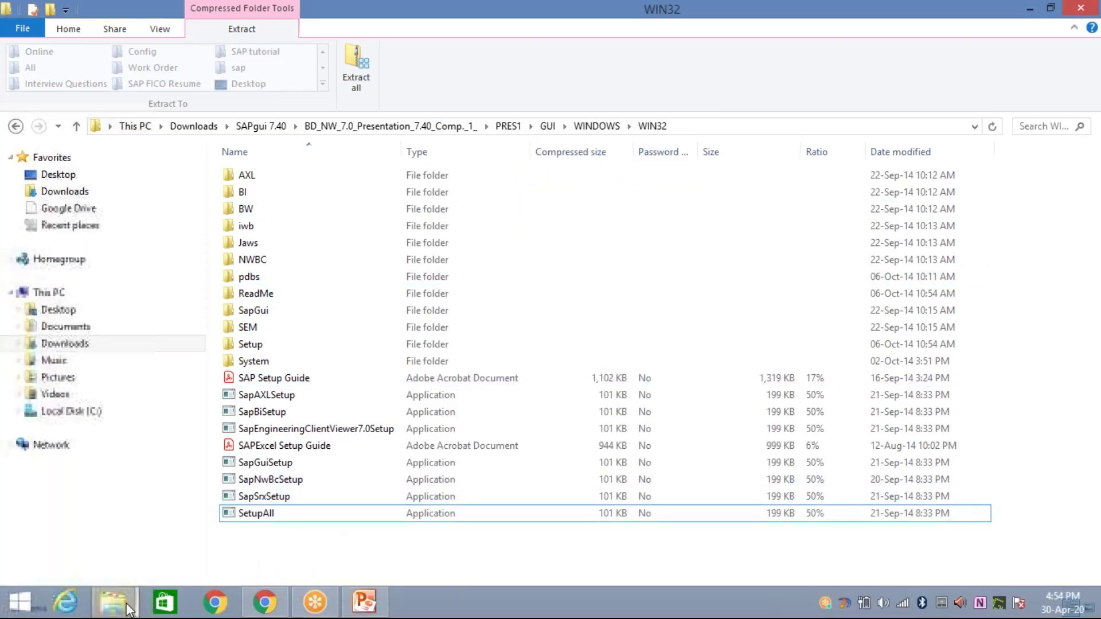
pyautogui.click(312, 520)
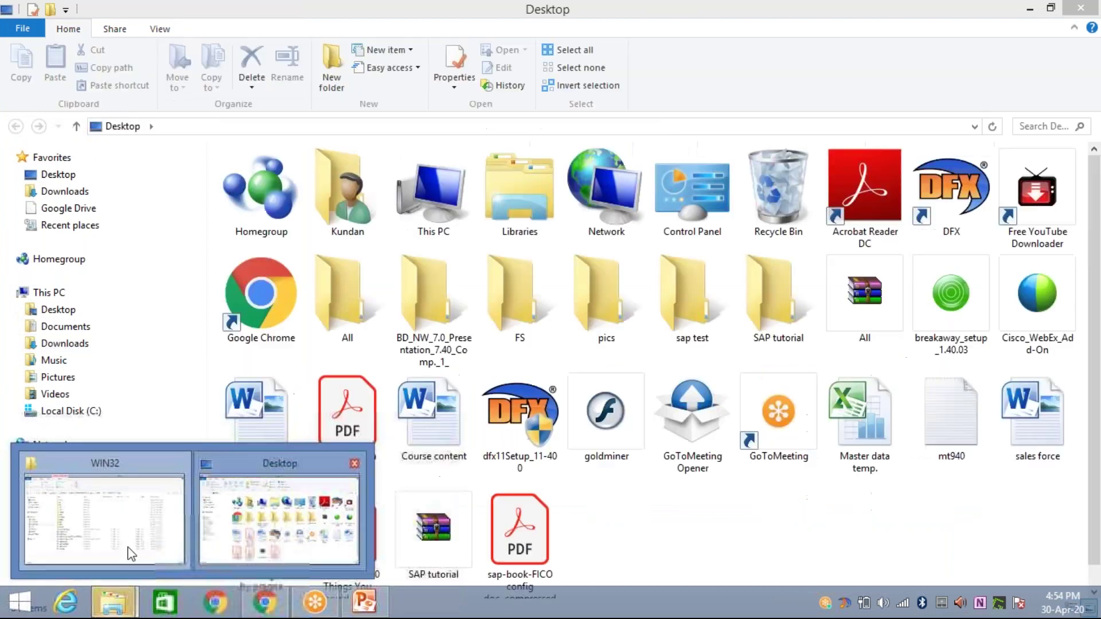
pyautogui.click(125, 547)
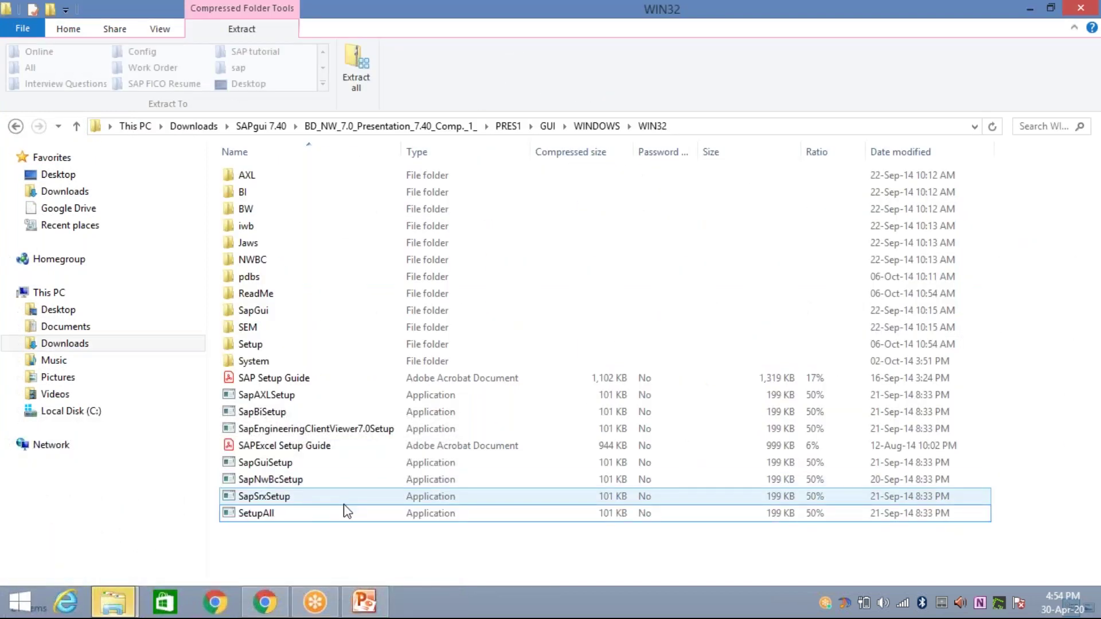
pyautogui.press('super+d')
pyautogui.moveTo(217, 231); pyautogui.dragTo(459, 153)
pyautogui.click(494, 335)
# - Open BD_NW_7.0\PRES1\GUI\WINDOWS\WIN32 and launch SetupAll
pyautogui.click(467, 177)
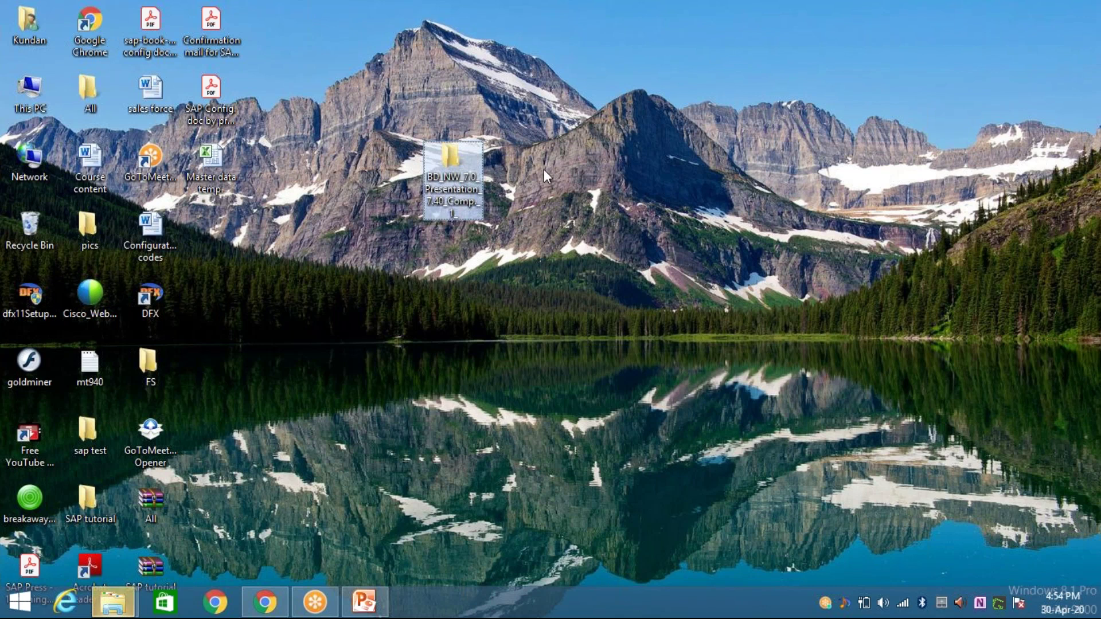
pyautogui.doubleClick(441, 167)
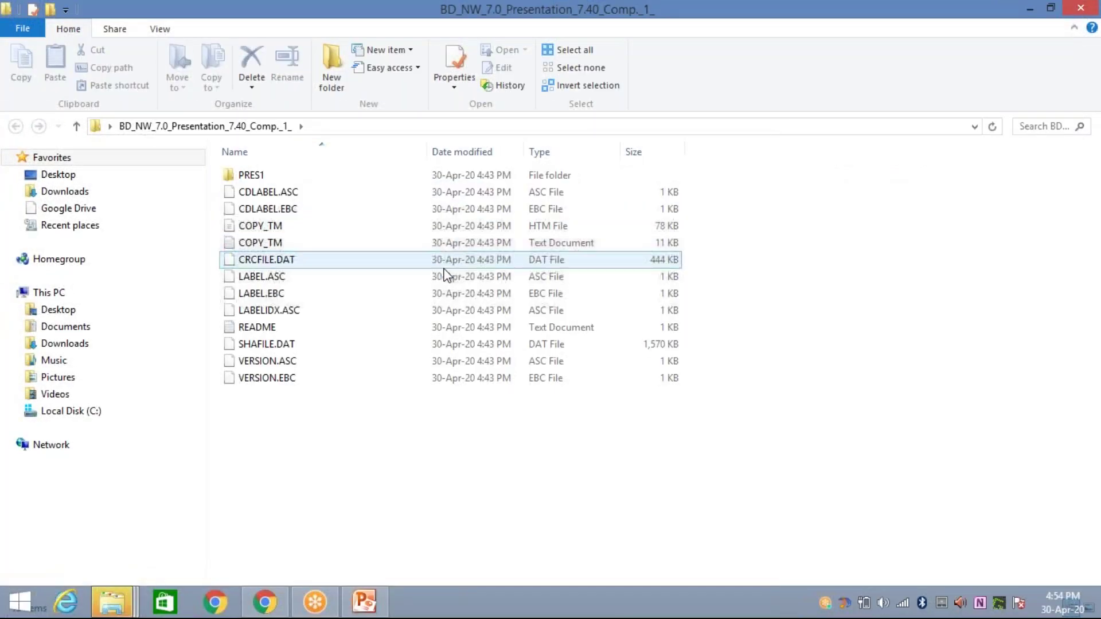
pyautogui.doubleClick(256, 174)
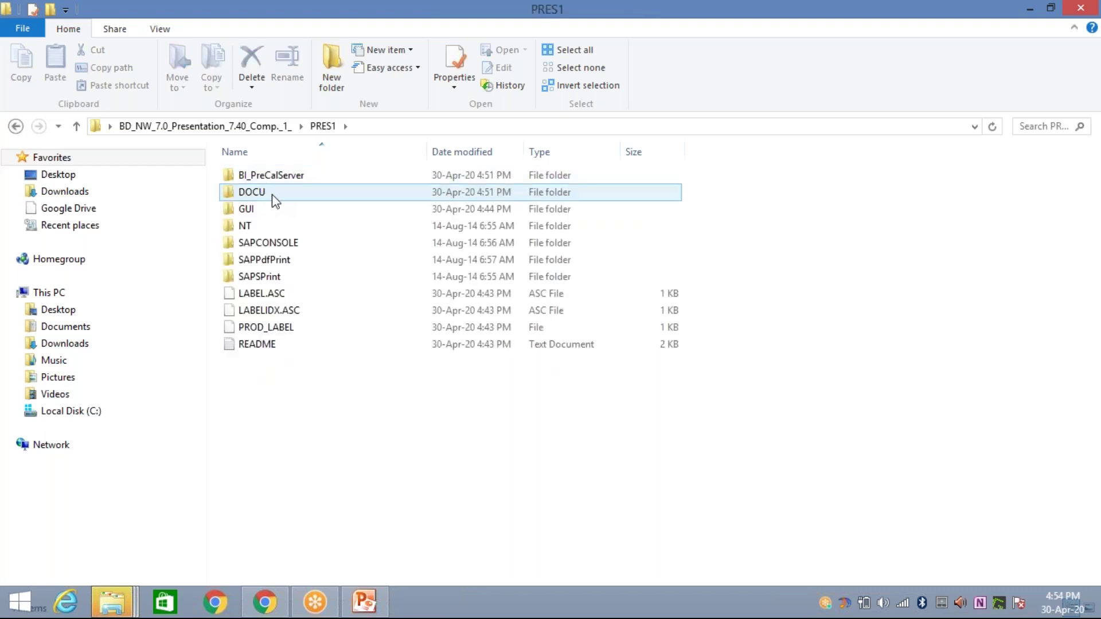
pyautogui.doubleClick(262, 211)
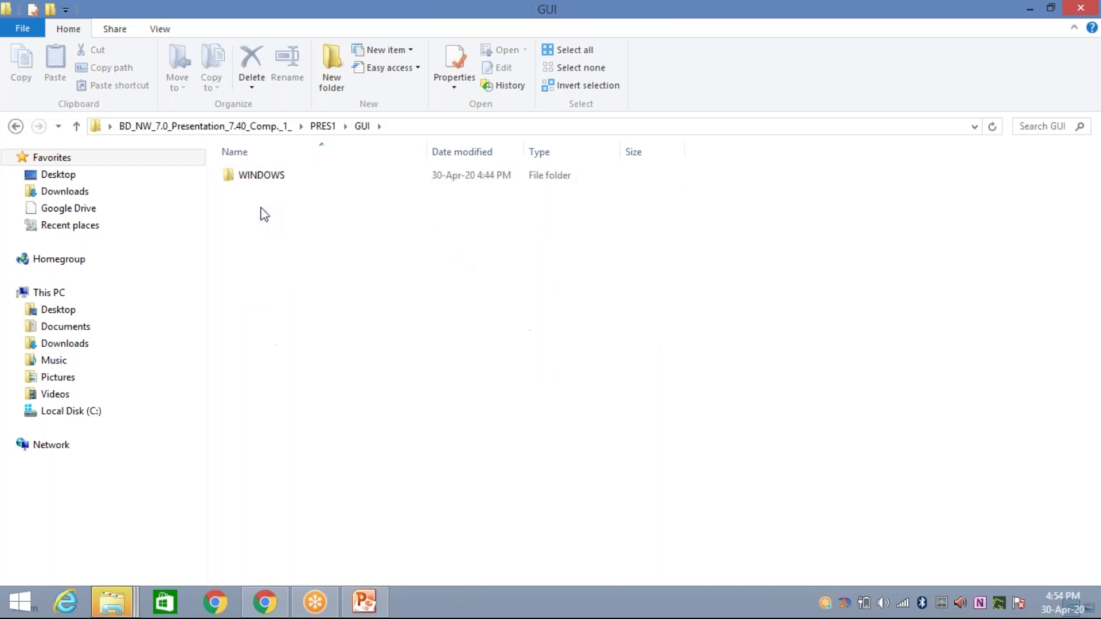
pyautogui.doubleClick(263, 175)
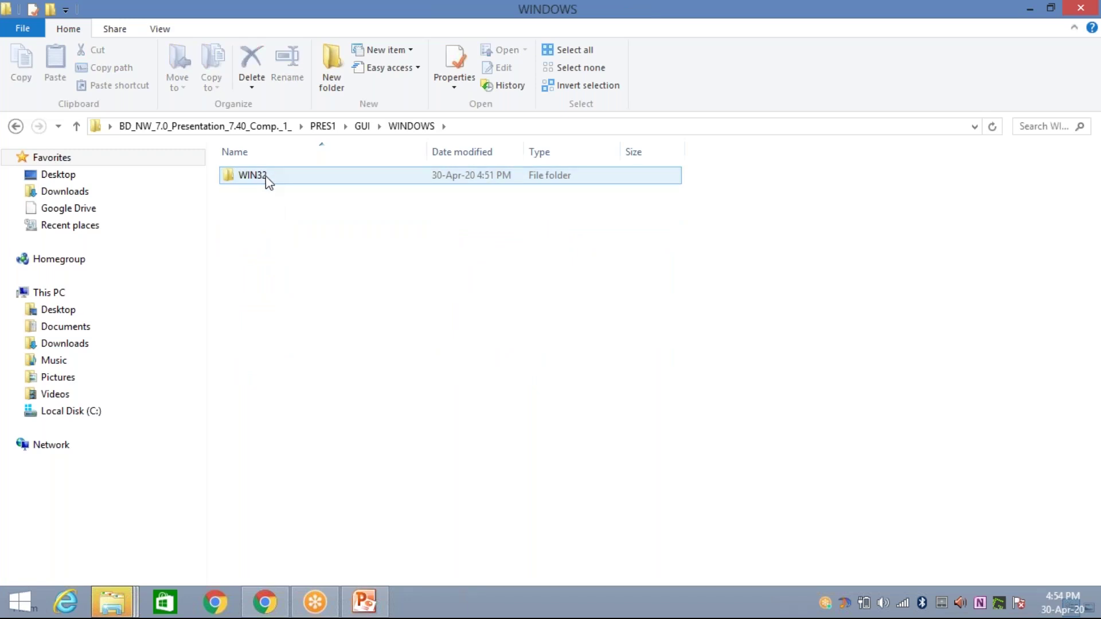
pyautogui.doubleClick(267, 178)
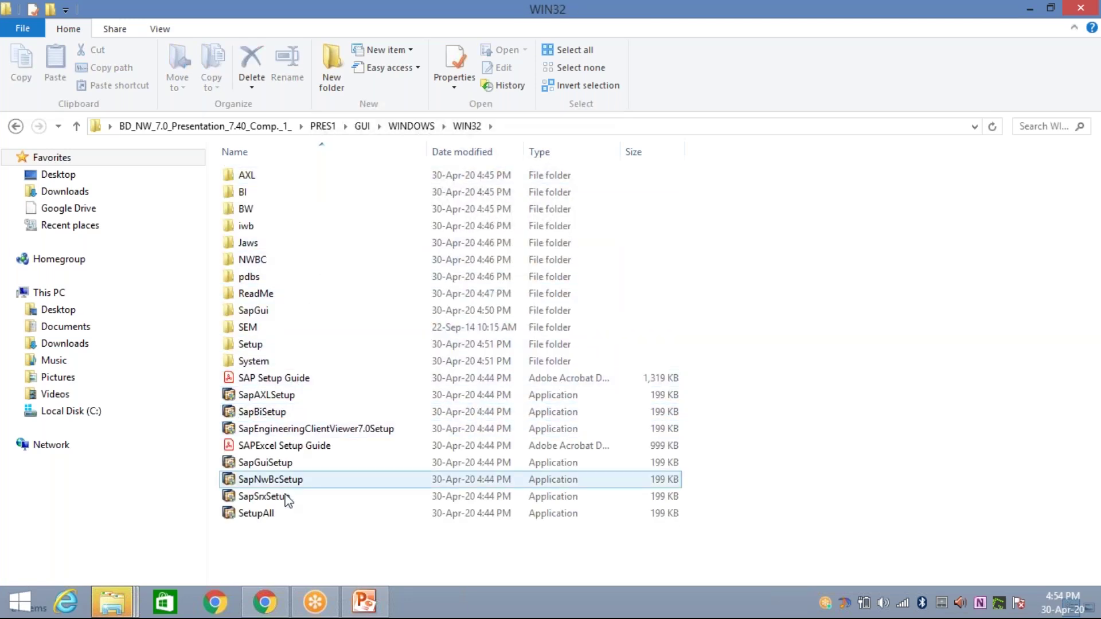
pyautogui.click(287, 515)
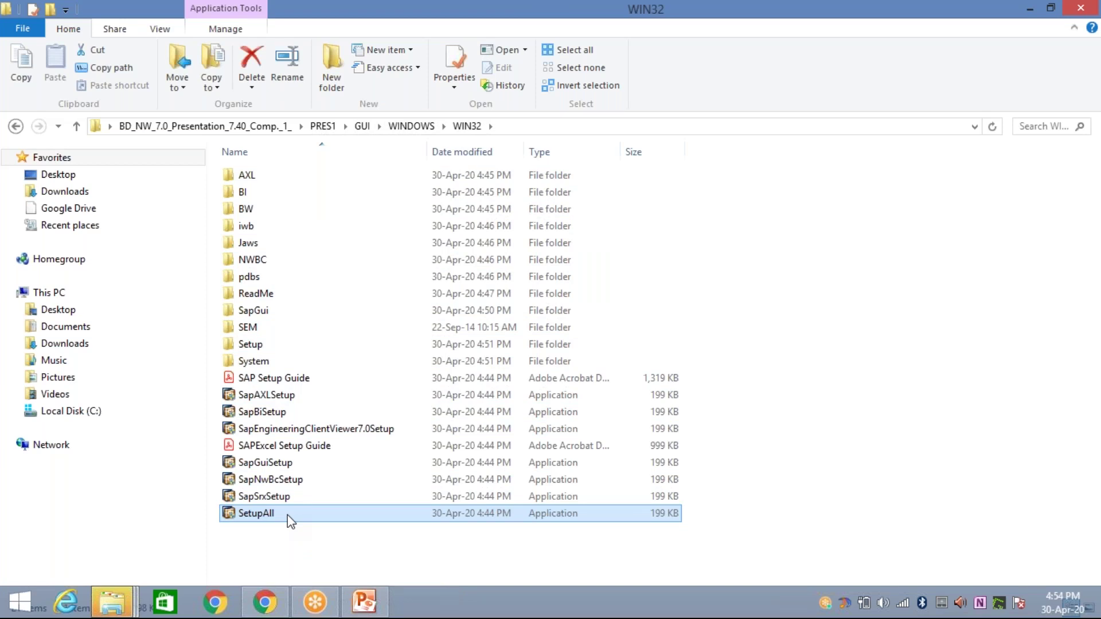
pyautogui.doubleClick(287, 514)
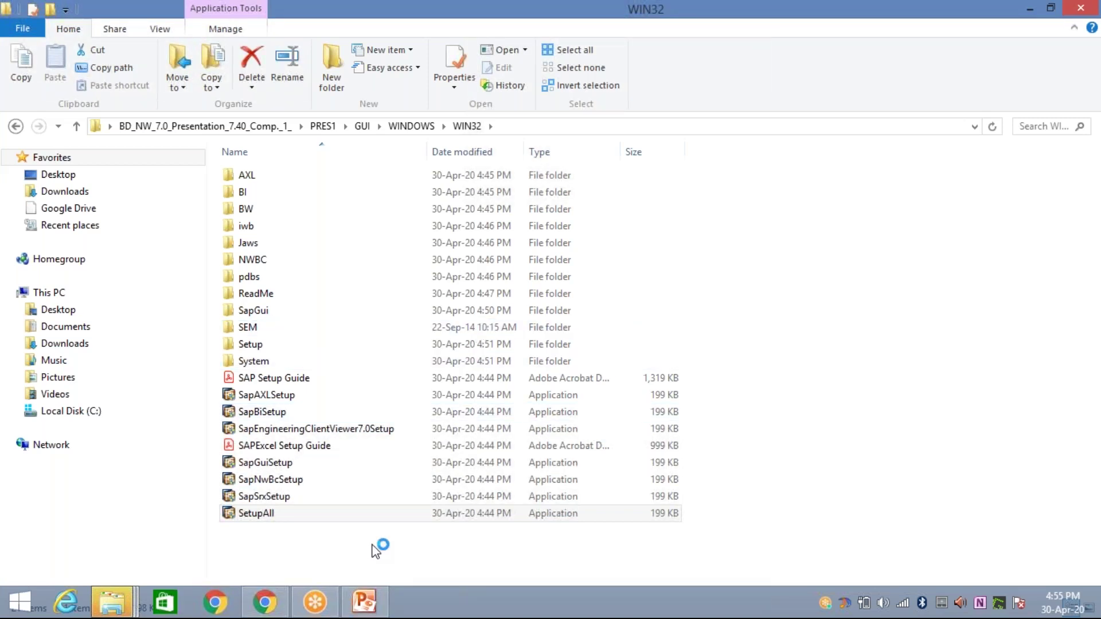
# - Review the SAP Login Credentials e-mail, then return to the SAP Front End Installer
pyautogui.click(273, 592)
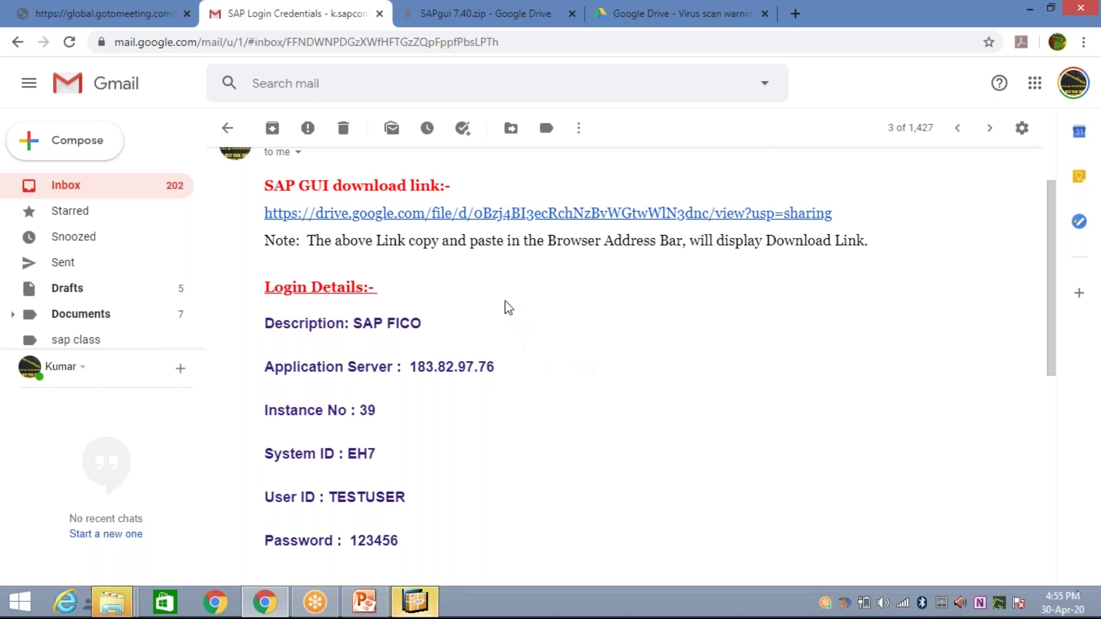
pyautogui.click(416, 600)
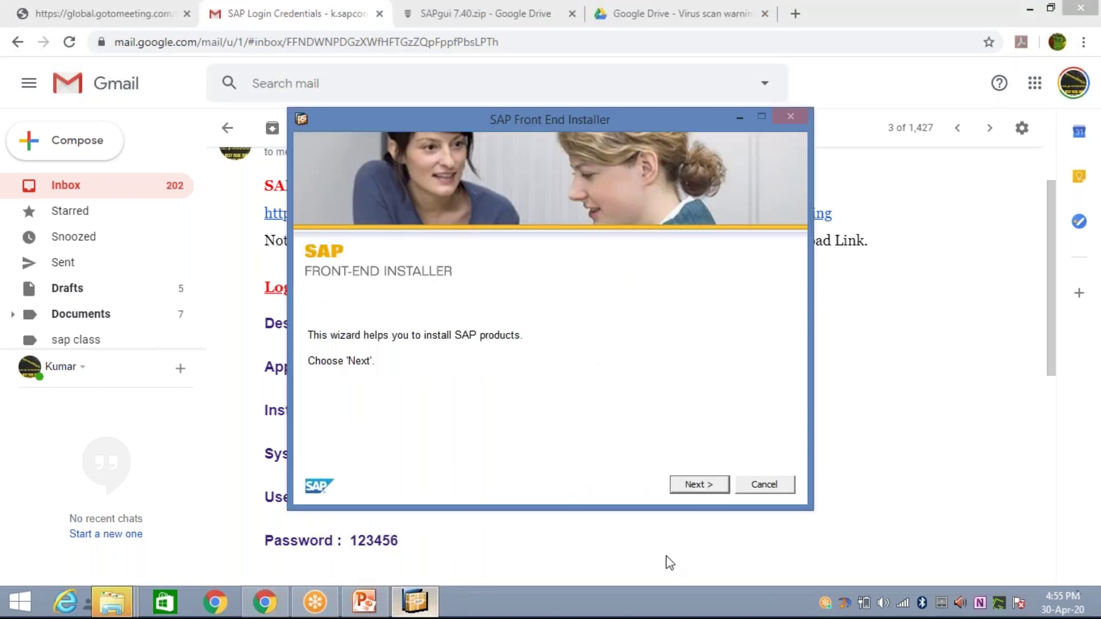
# - Select all components and accept default folders for Business Client 5.0, SAP GUI 7.40, Engineering Client Viewer and Business Explorer
pyautogui.click(703, 488)
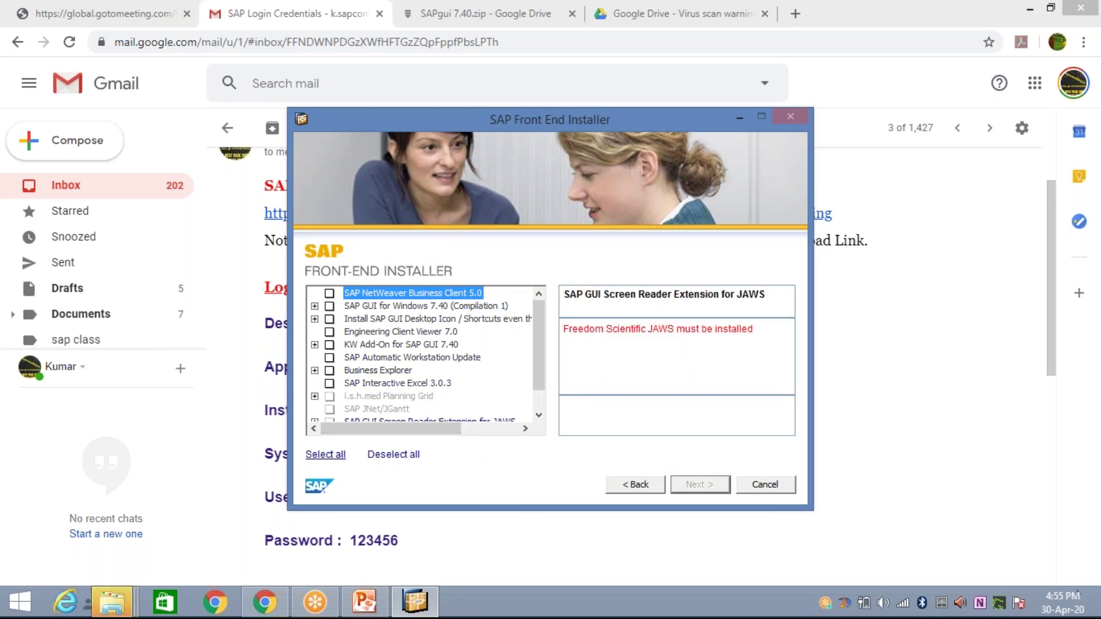
pyautogui.click(325, 456)
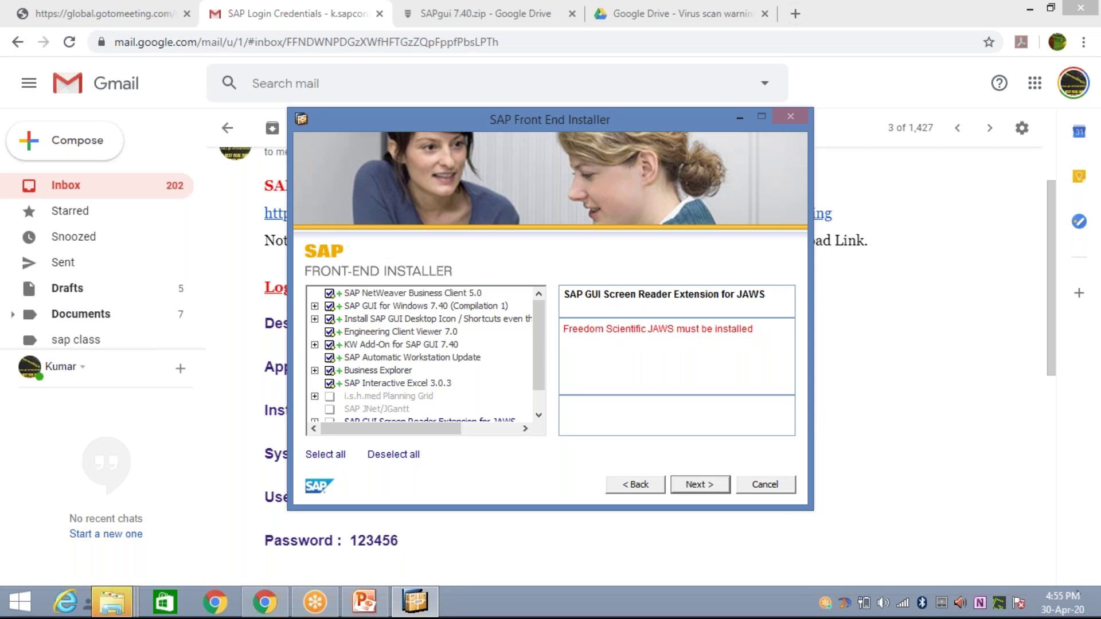
pyautogui.click(684, 486)
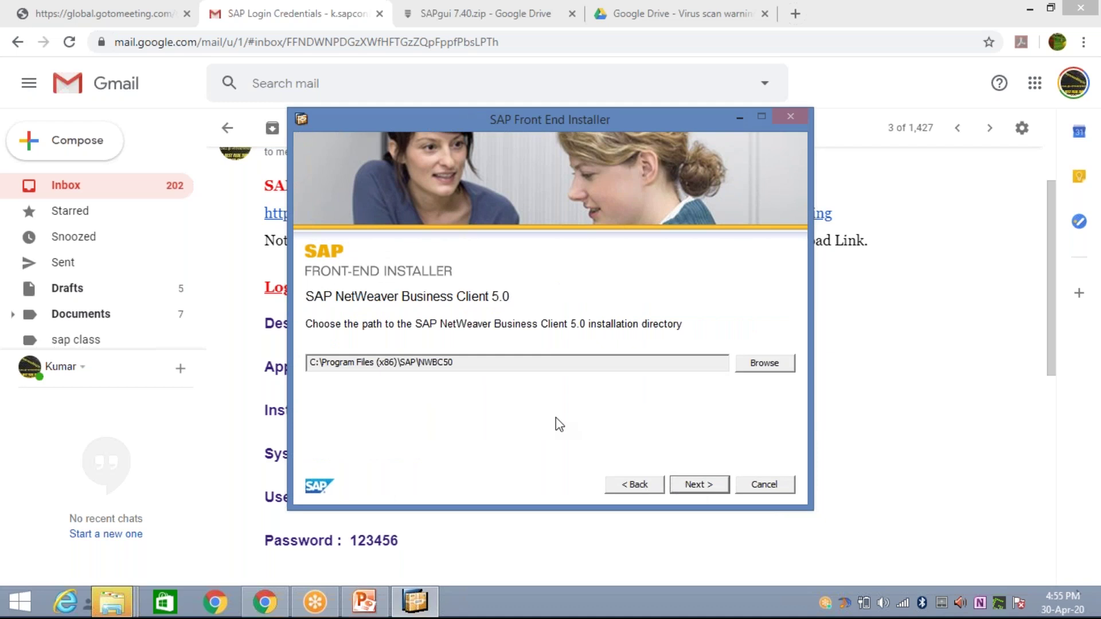
pyautogui.click(708, 487)
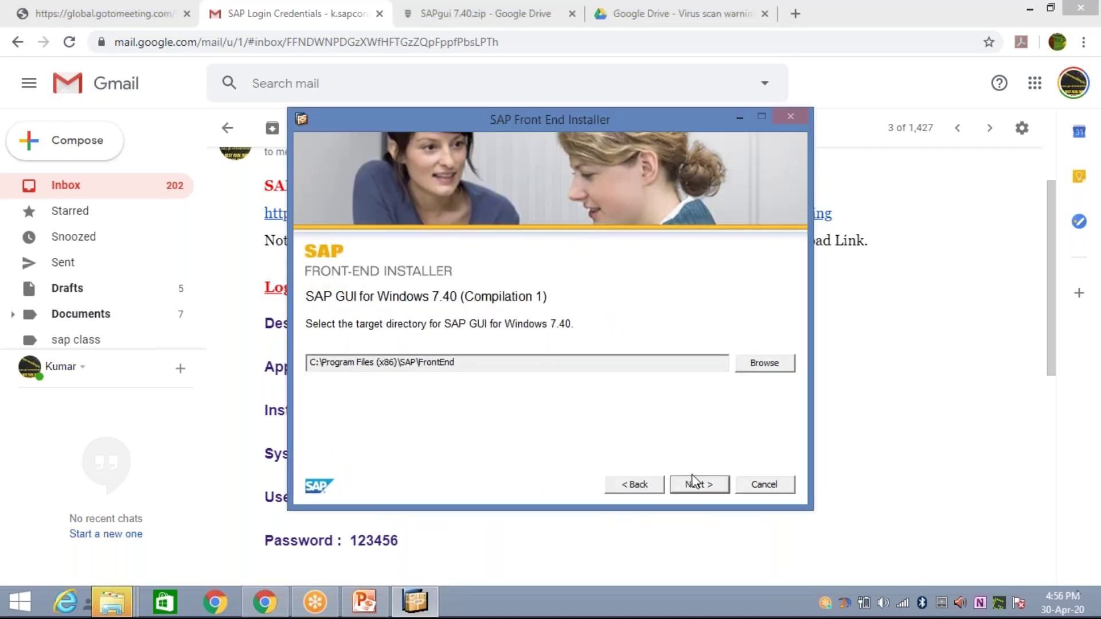
pyautogui.click(695, 486)
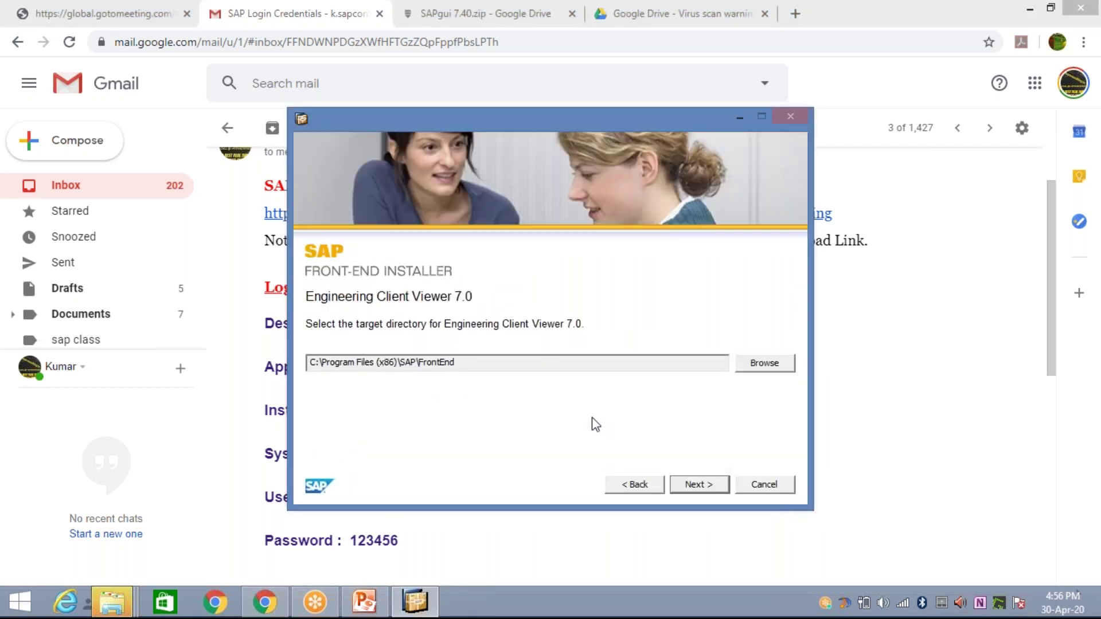
pyautogui.click(698, 487)
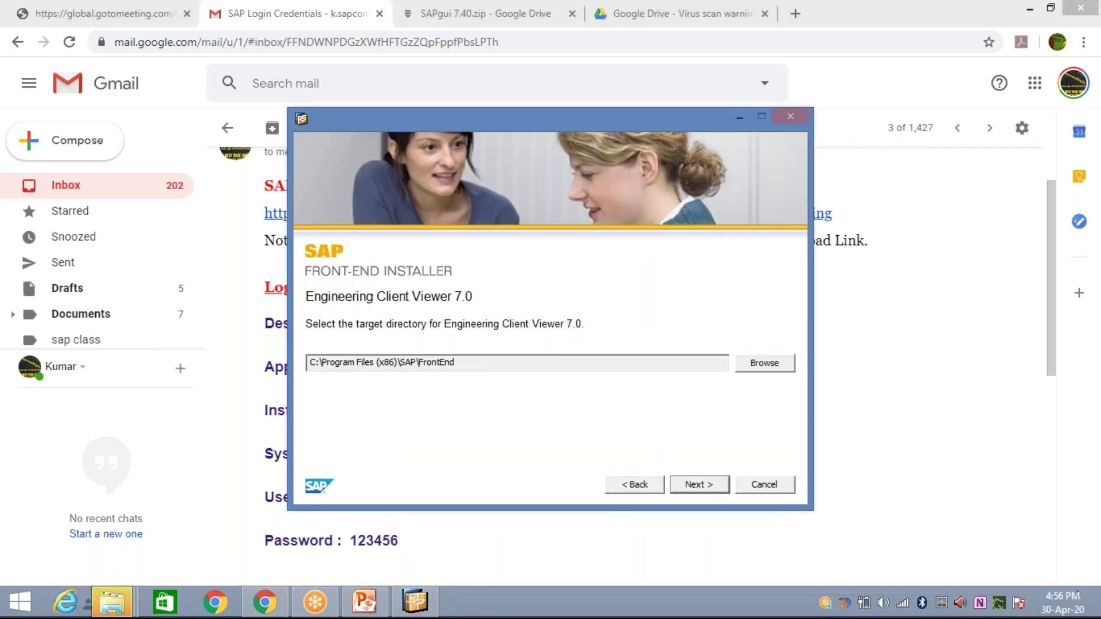
pyautogui.press('Return')
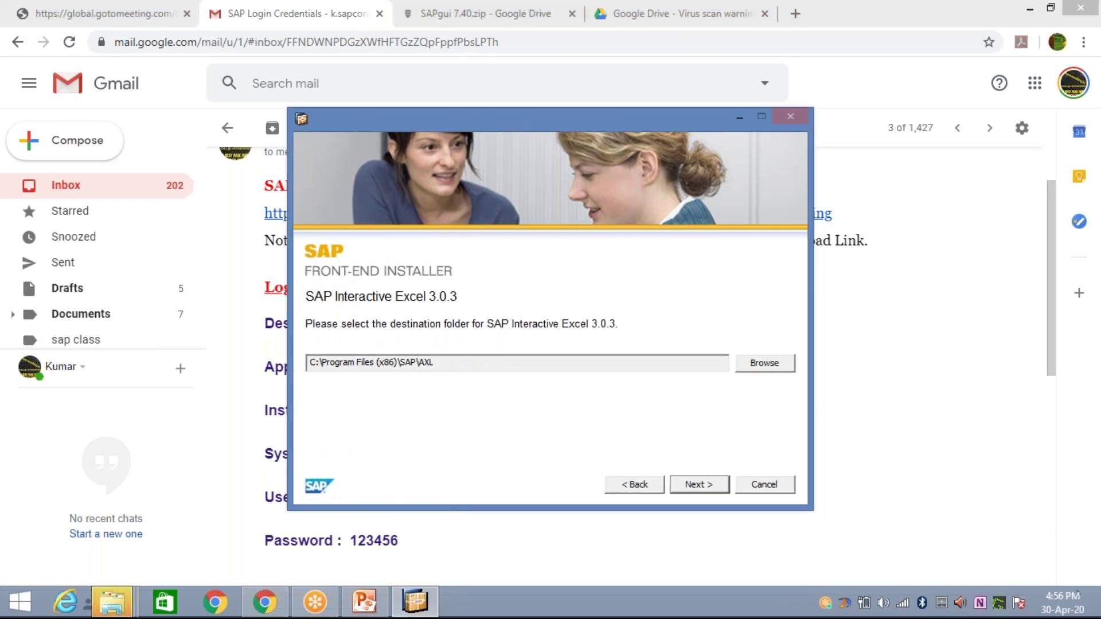
# - Run the installation to successful completion and close the SAP Front End Installer
pyautogui.click(682, 486)
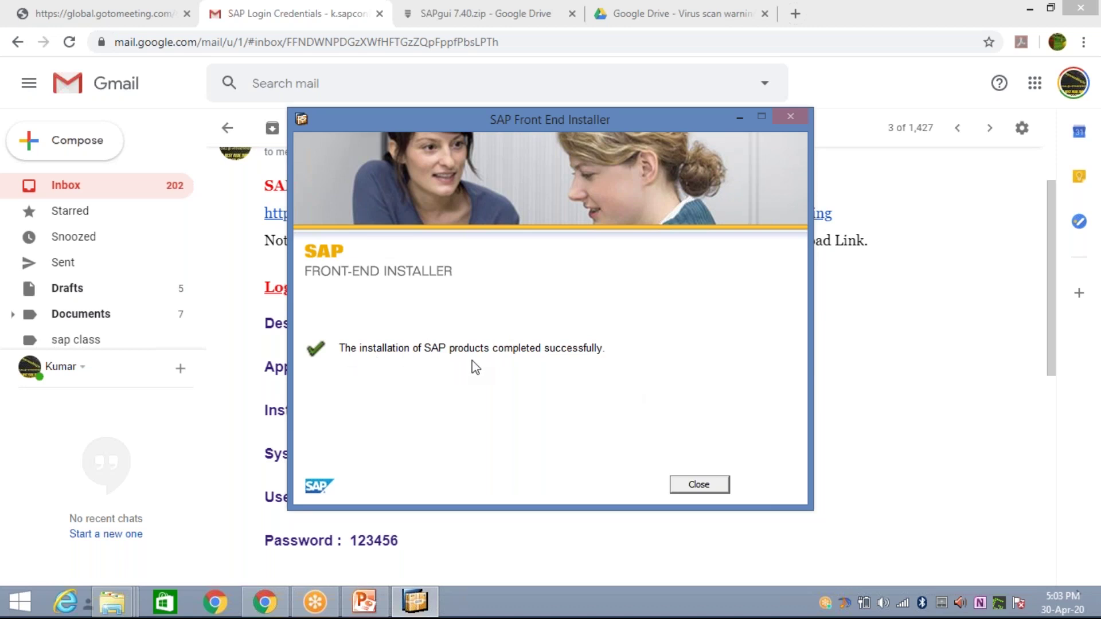
pyautogui.click(693, 484)
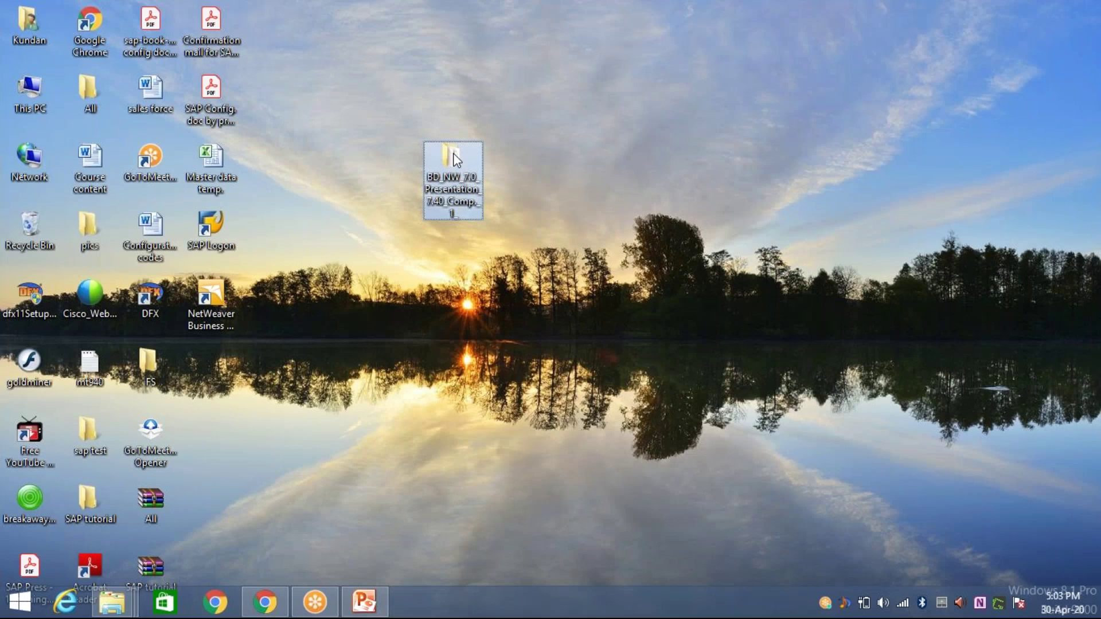
# - Place BD_NW_7.0 in the left icon columns, keeping it, and SAP Logon near the top centre
pyautogui.moveTo(226, 230); pyautogui.dragTo(751, 199)
pyautogui.click(837, 340)
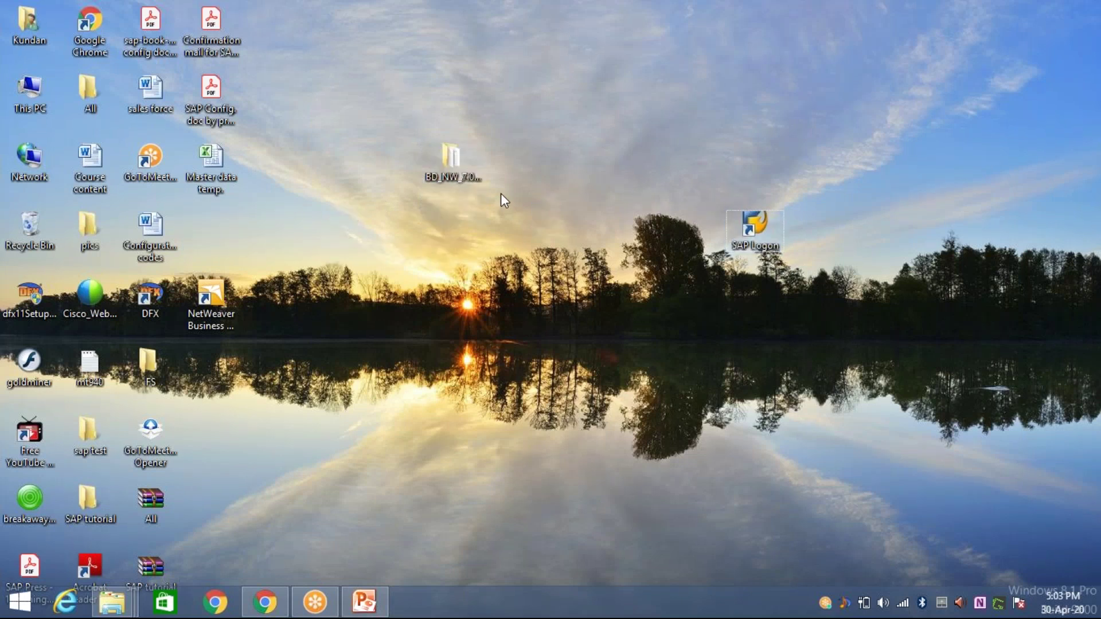
pyautogui.moveTo(474, 176); pyautogui.dragTo(250, 205)
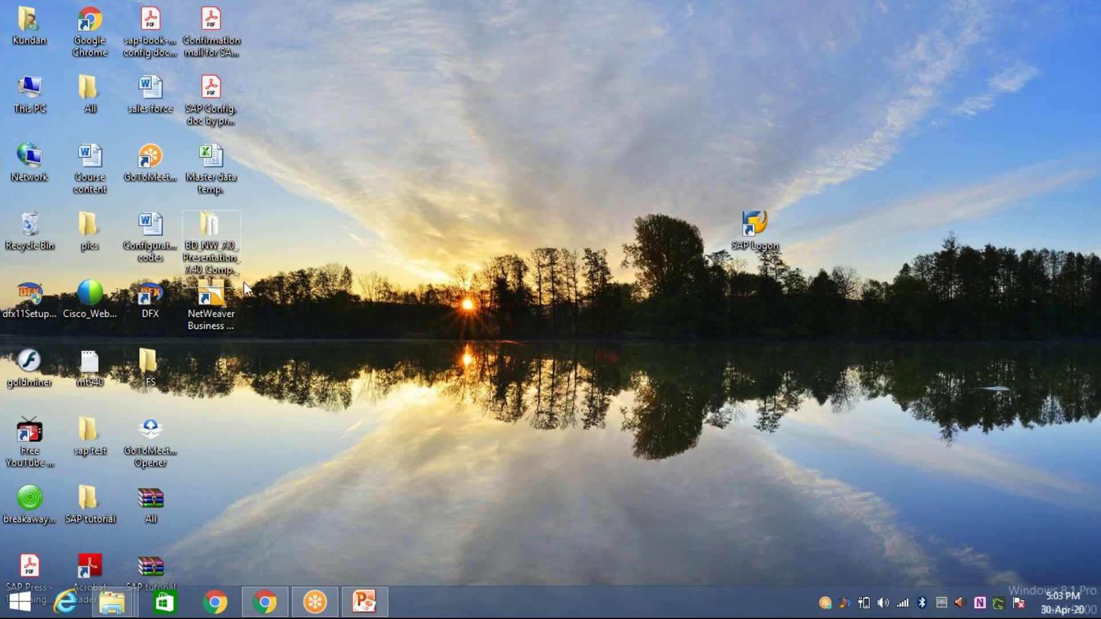
pyautogui.press('Delete')
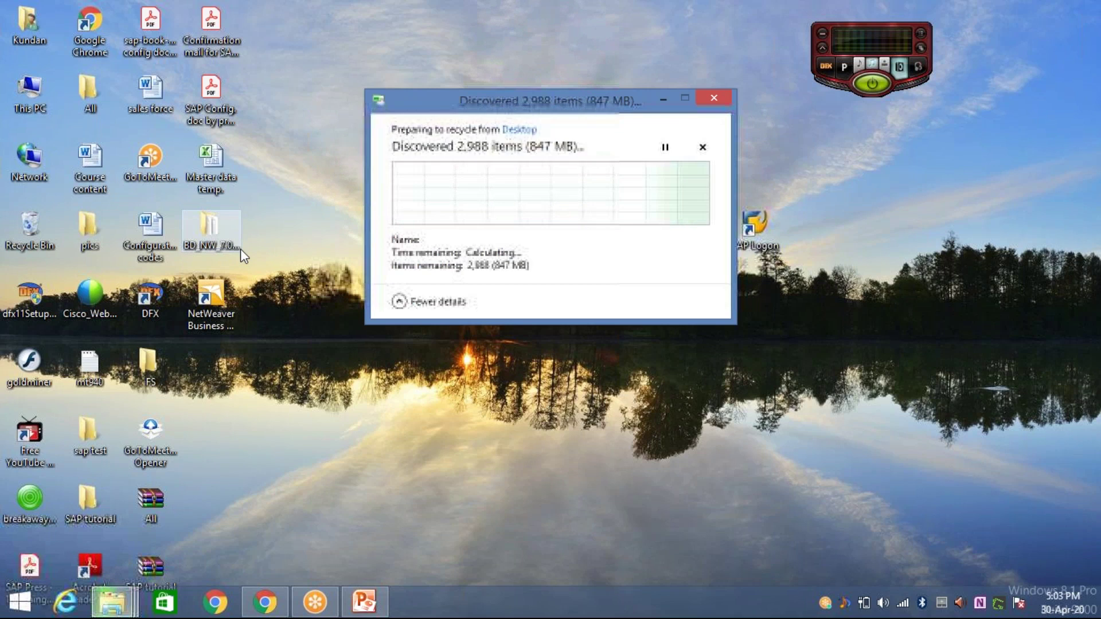
pyautogui.click(713, 98)
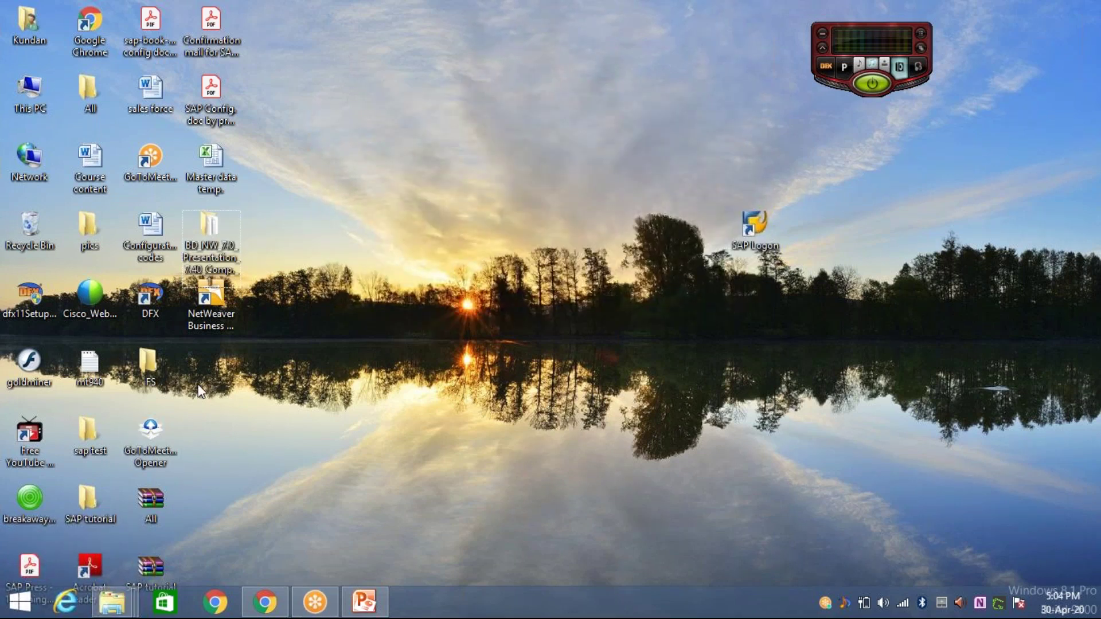
pyautogui.moveTo(760, 215); pyautogui.dragTo(640, 153)
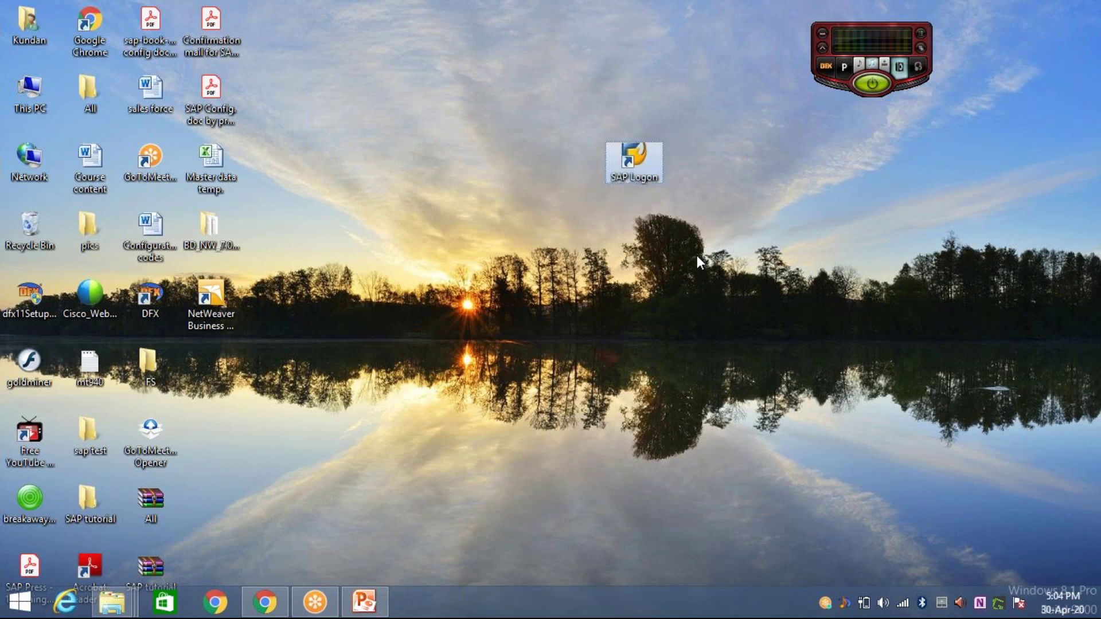
# - Launch SAP Logon maximized and delete the Functional connection entry
pyautogui.doubleClick(647, 159)
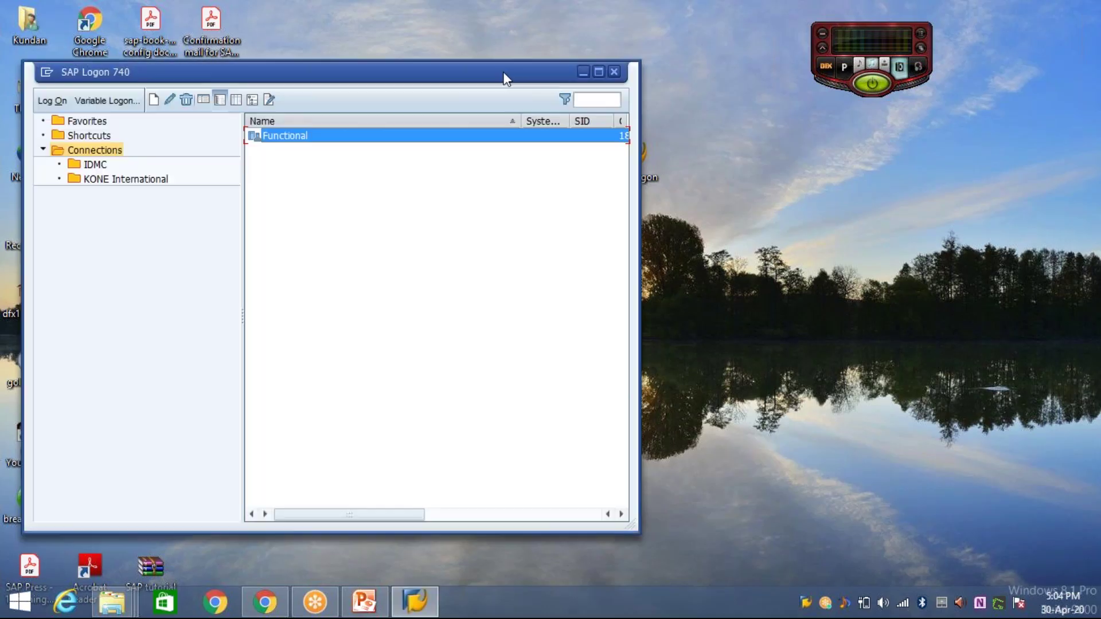
pyautogui.doubleClick(503, 71)
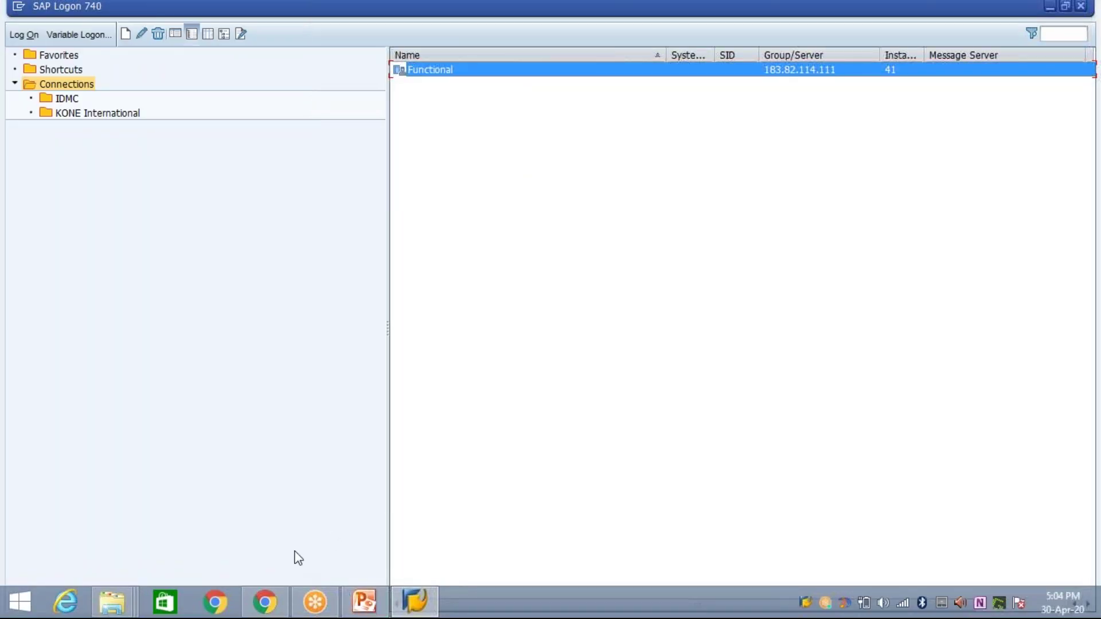
pyautogui.click(516, 320)
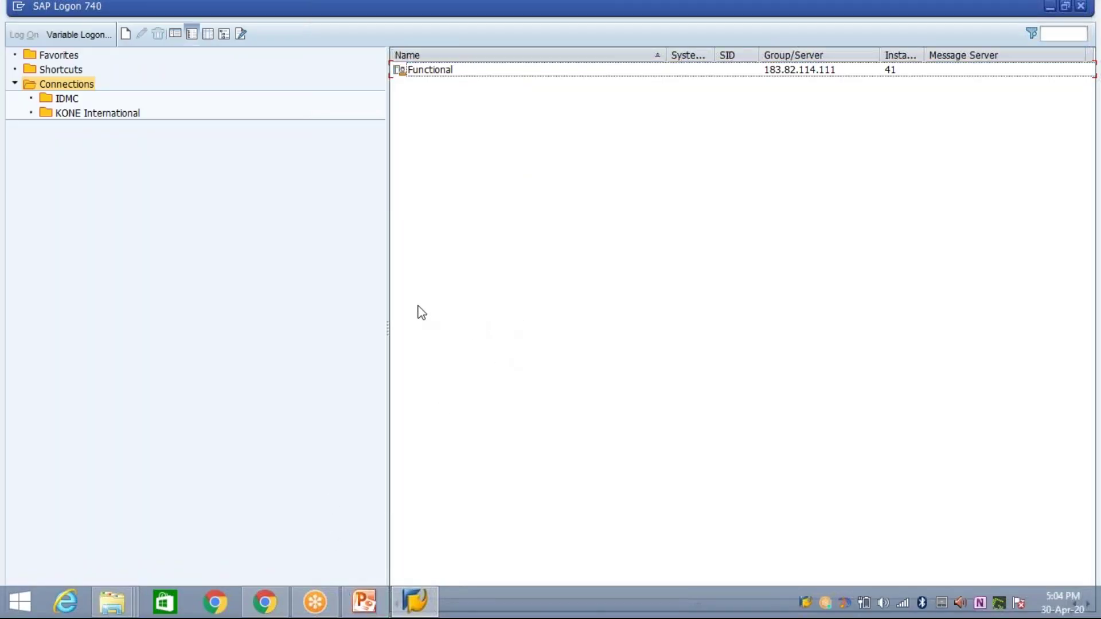
pyautogui.click(424, 75)
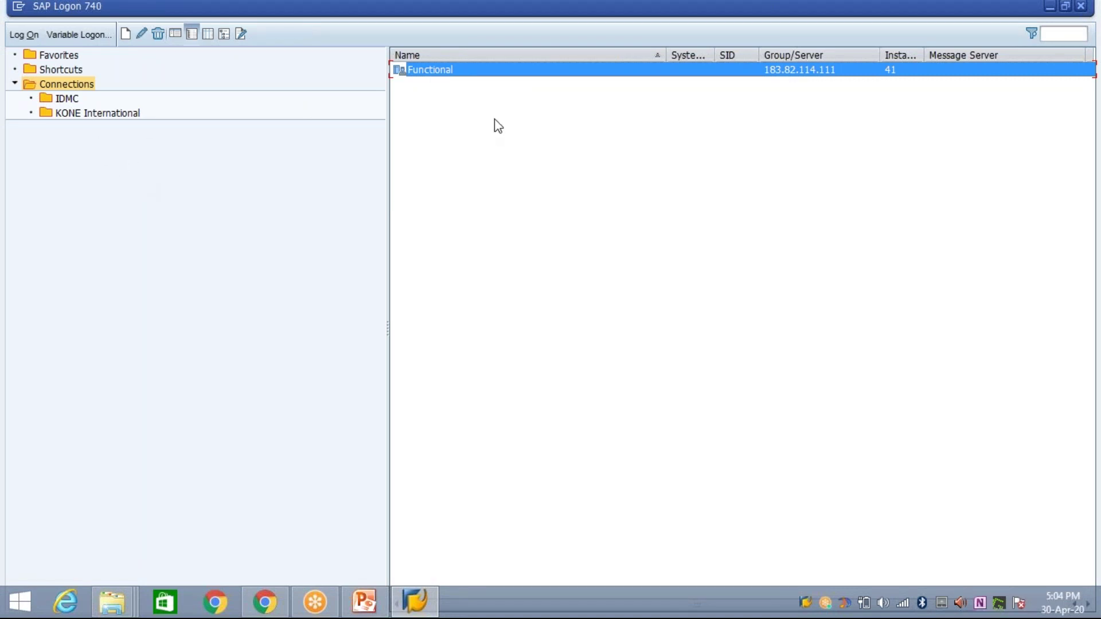
pyautogui.rightClick(66, 101)
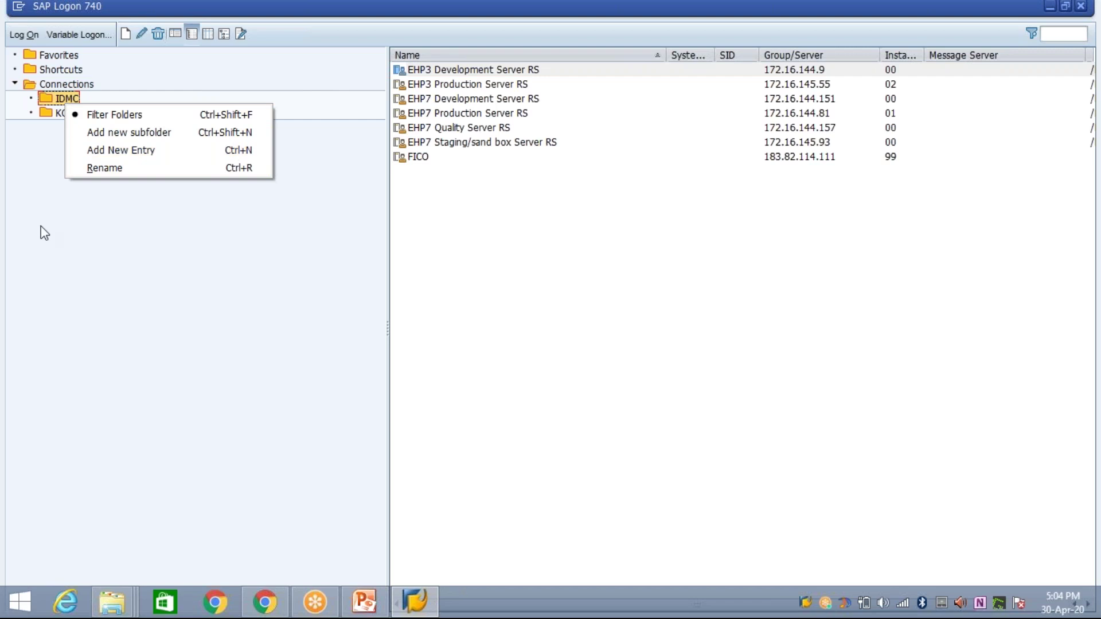
pyautogui.click(64, 227)
pyautogui.click(208, 87)
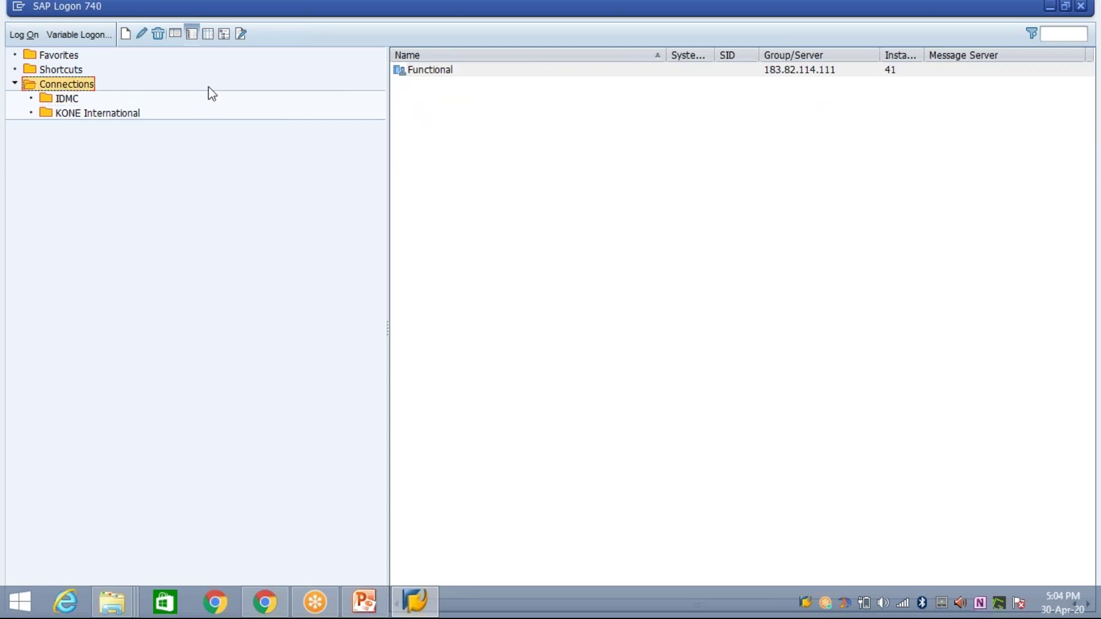
pyautogui.click(453, 70)
pyautogui.click(160, 33)
pyautogui.click(579, 347)
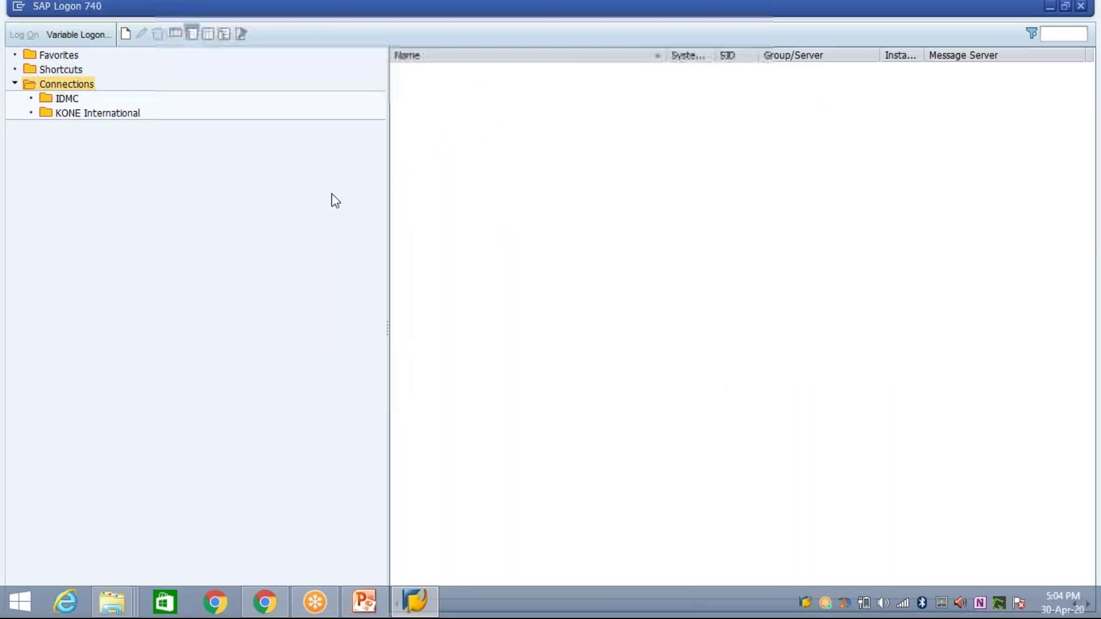
# - Delete the EHP3 Development Server RS and Z01_ Development Server (EHP5) entries, then collapse Connections
pyautogui.click(67, 99)
pyautogui.click(157, 34)
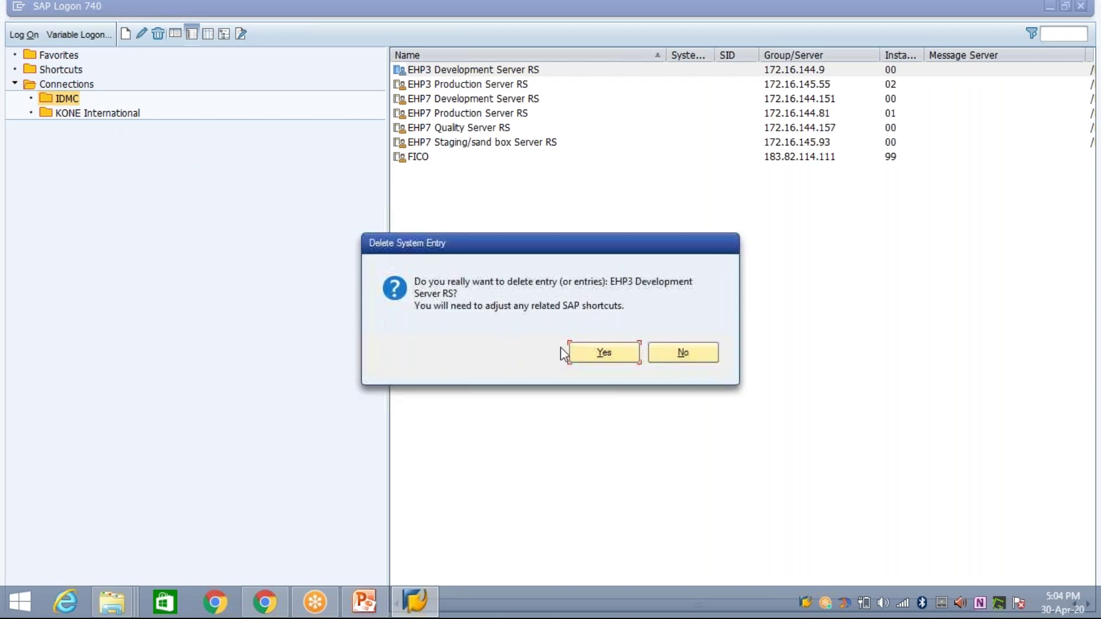
pyautogui.click(583, 349)
pyautogui.click(103, 114)
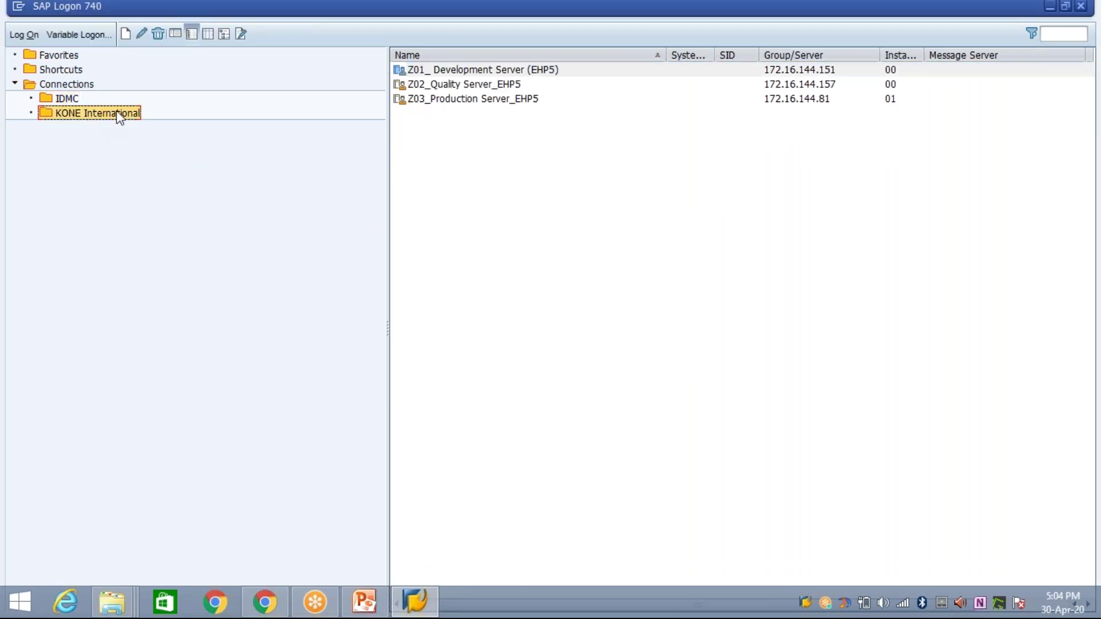
pyautogui.click(158, 33)
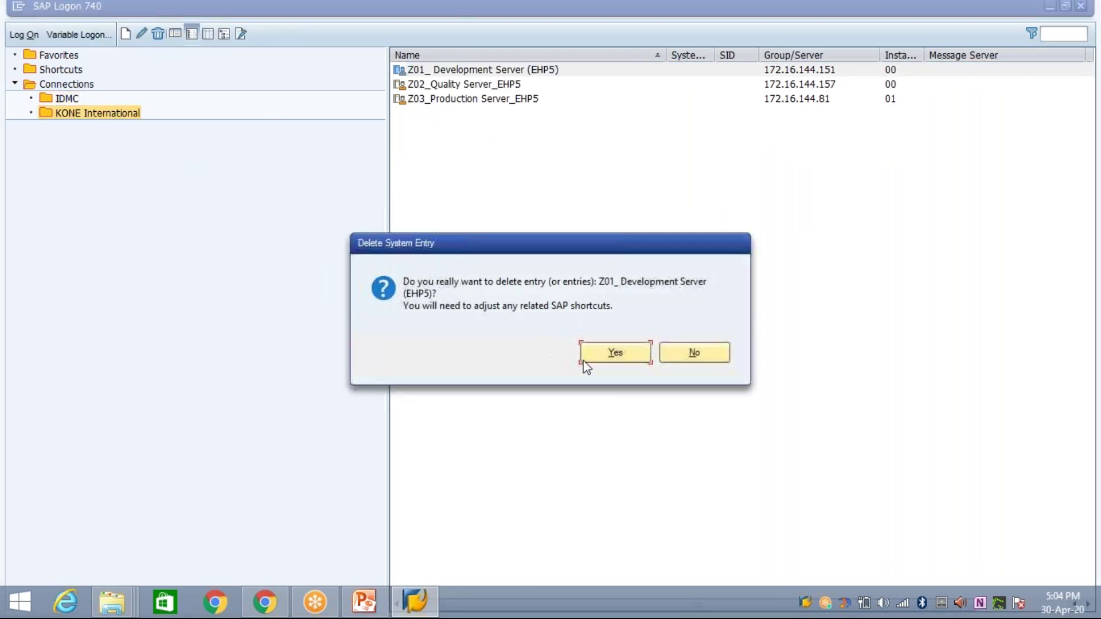
pyautogui.click(597, 356)
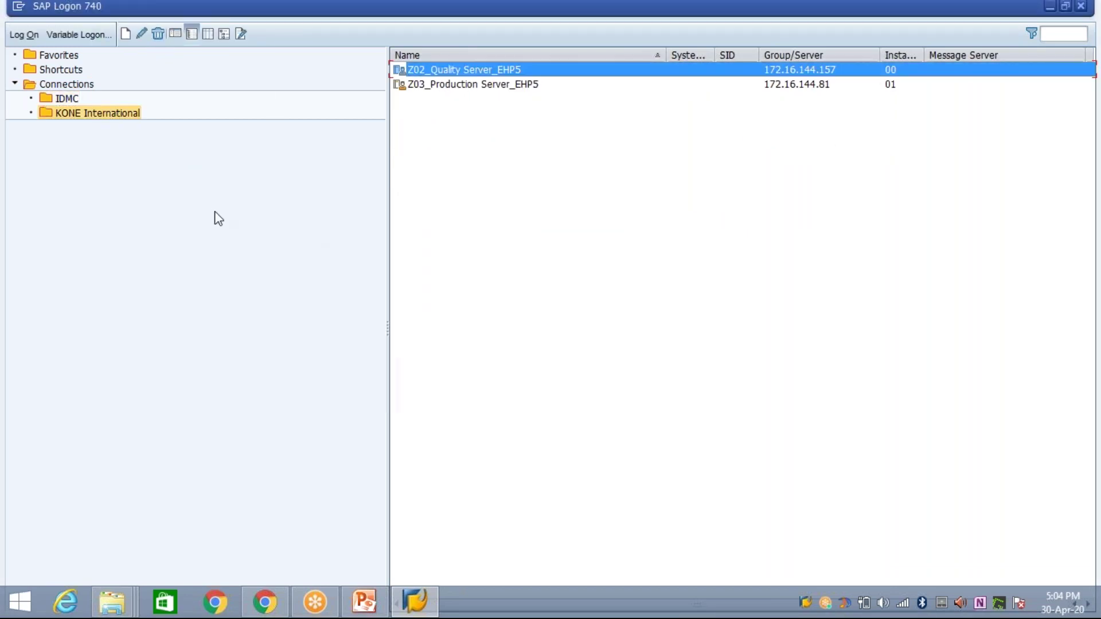
pyautogui.click(58, 84)
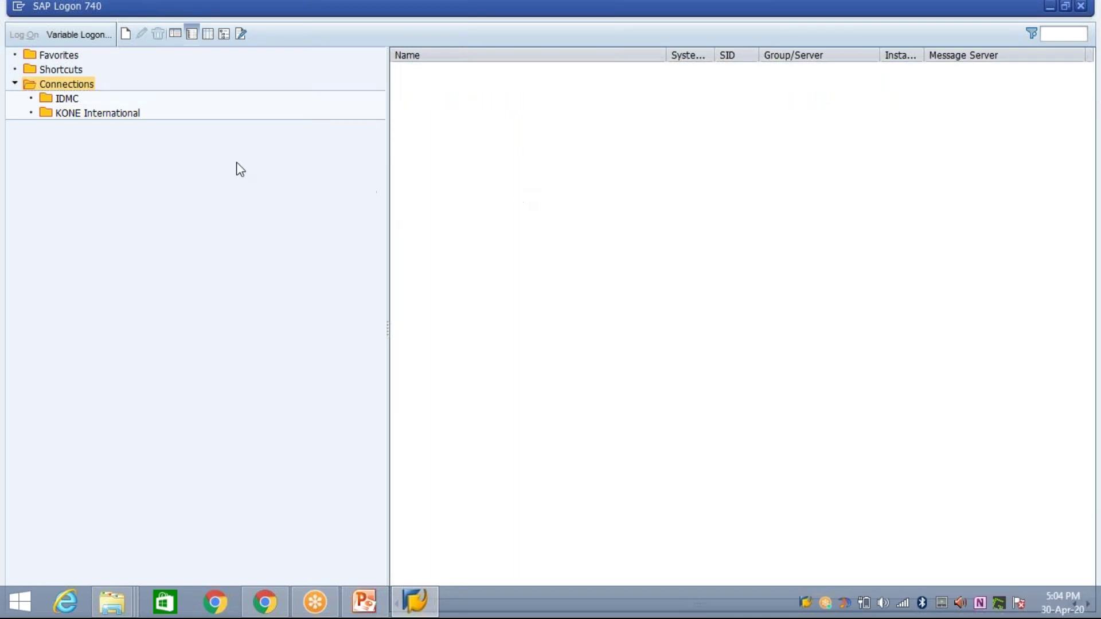
pyautogui.click(15, 84)
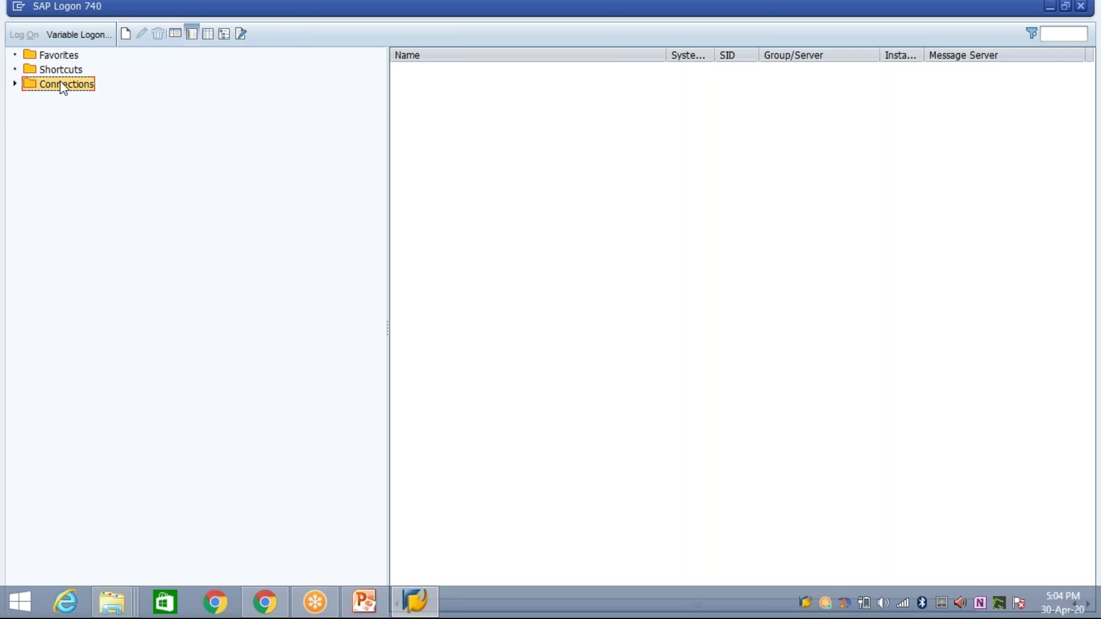
pyautogui.click(522, 128)
pyautogui.moveTo(262, 599)
pyautogui.click(260, 523)
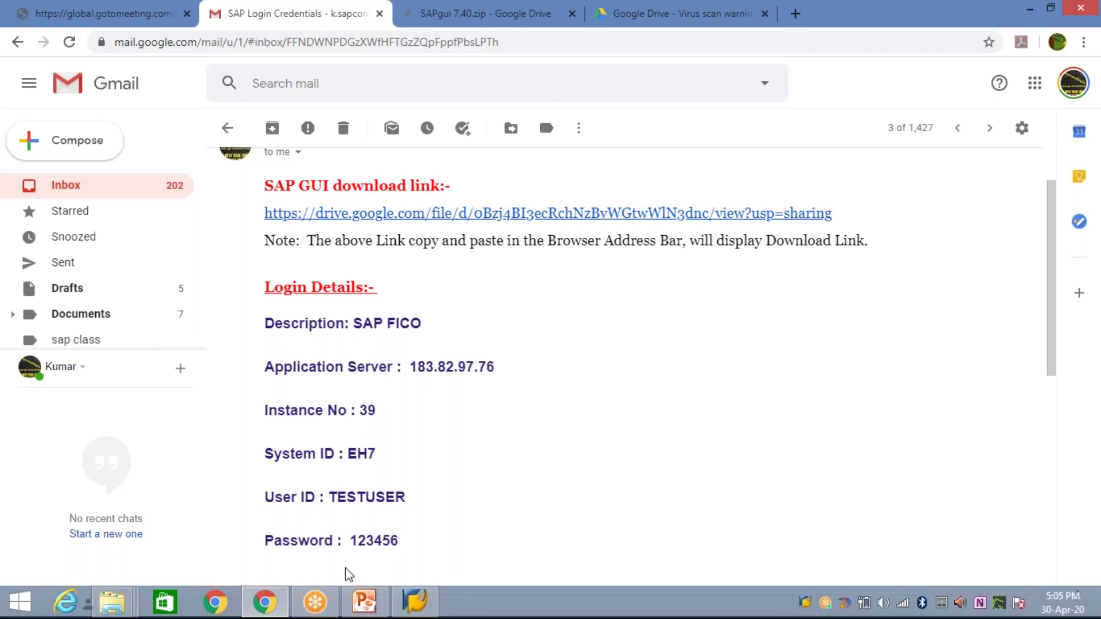
pyautogui.click(412, 599)
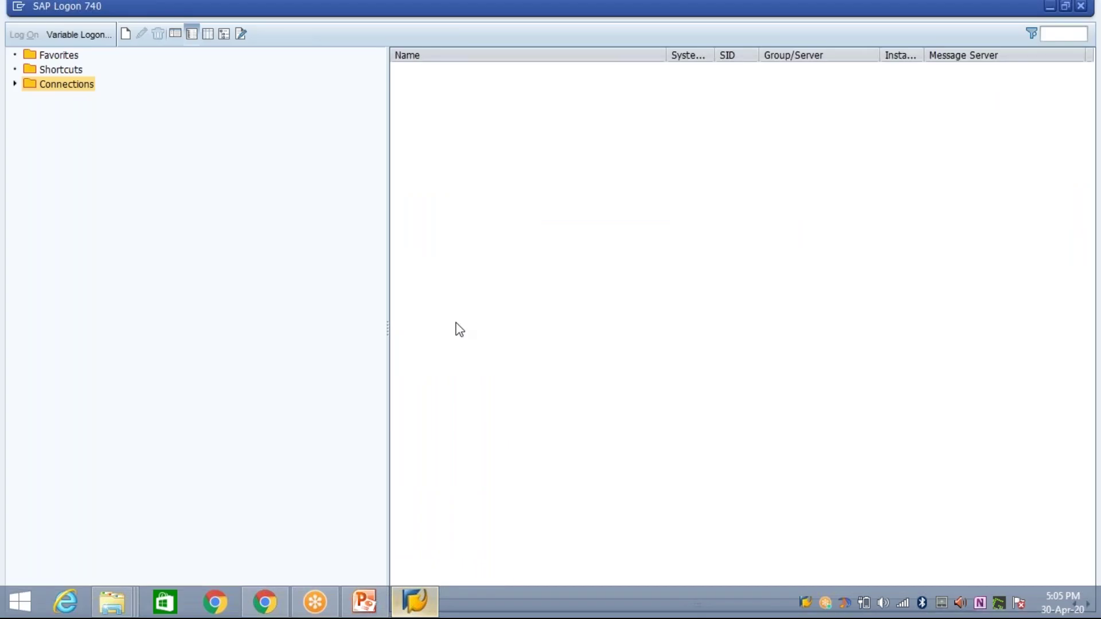
# - Create a new User Specified System entry with Description 'SAP'
pyautogui.click(126, 36)
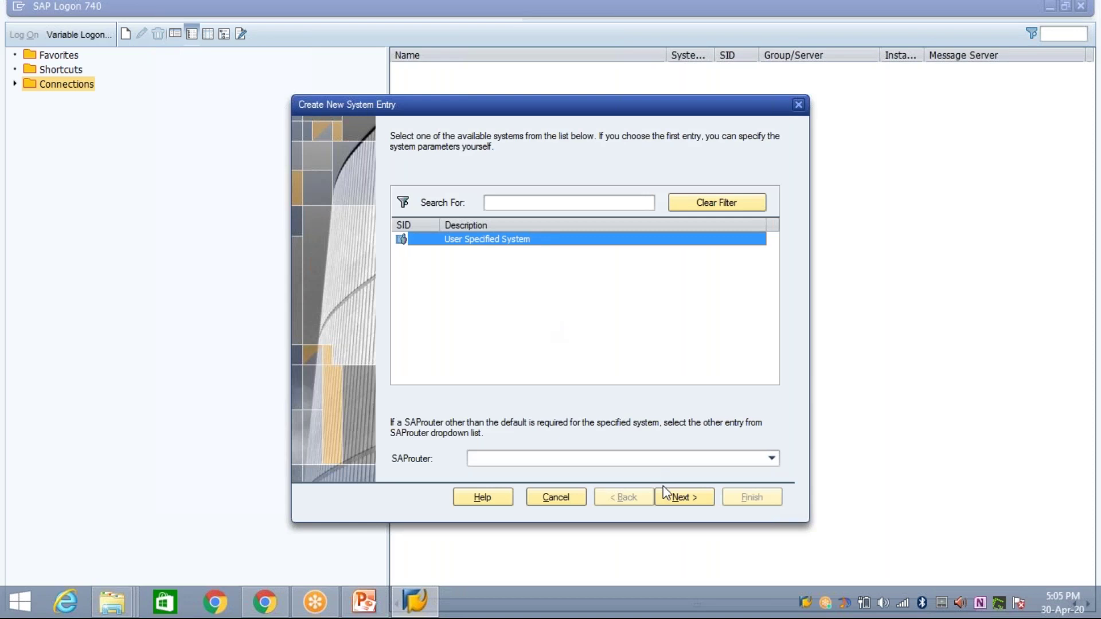
pyautogui.click(673, 499)
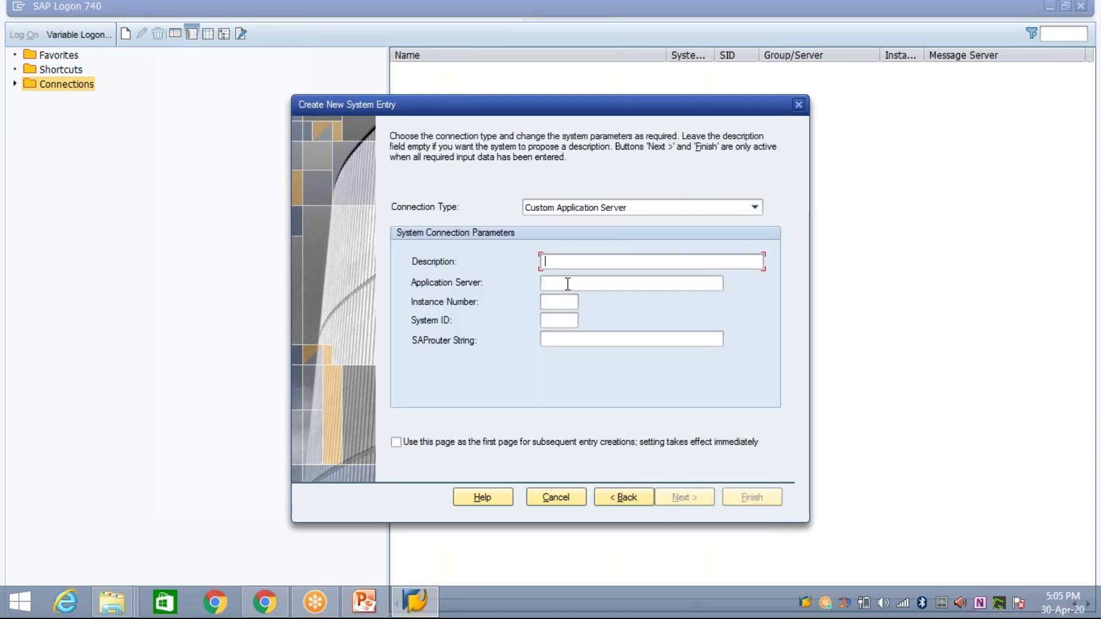
pyautogui.write('SAP')
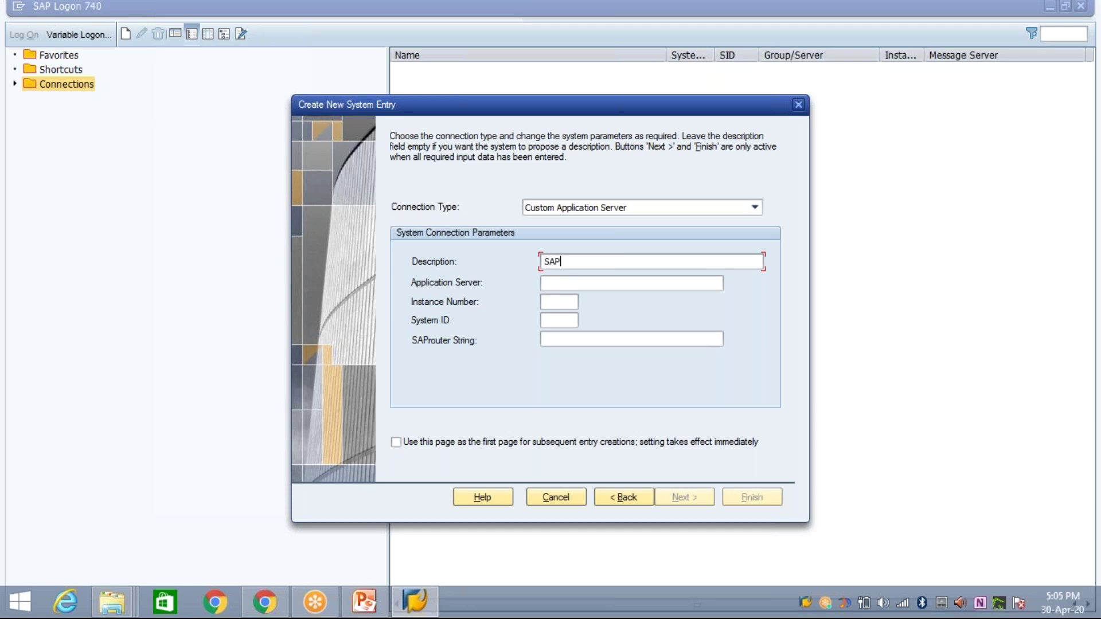
pyautogui.press('Tab')
# - Copy 183.82.97.76 from the login e-mail into the entry's Application Server field
pyautogui.click(278, 606)
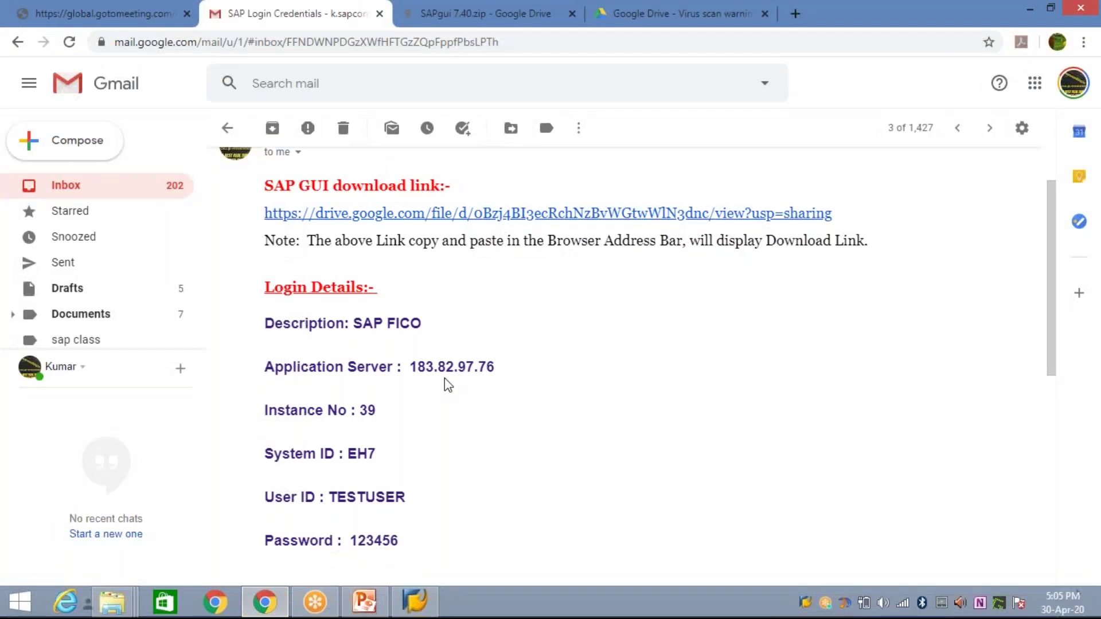
pyautogui.moveTo(494, 369); pyautogui.dragTo(416, 368)
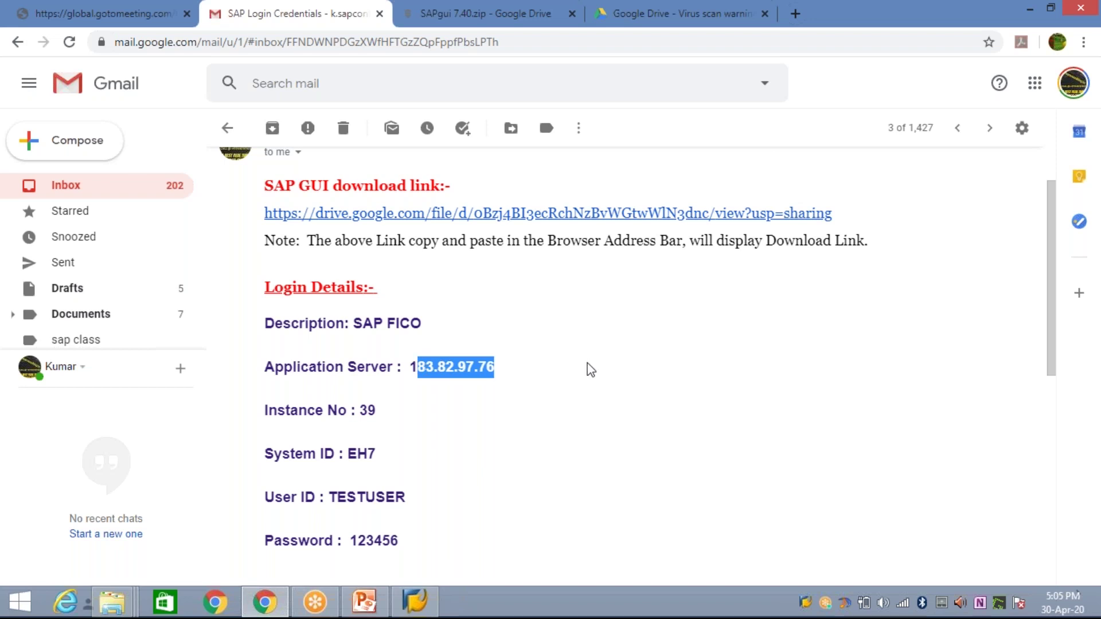
pyautogui.hotkey('shift', 'Left')
pyautogui.hotkey('ctrl', 'c')
pyautogui.click(417, 599)
pyautogui.hotkey('ctrl', 'v')
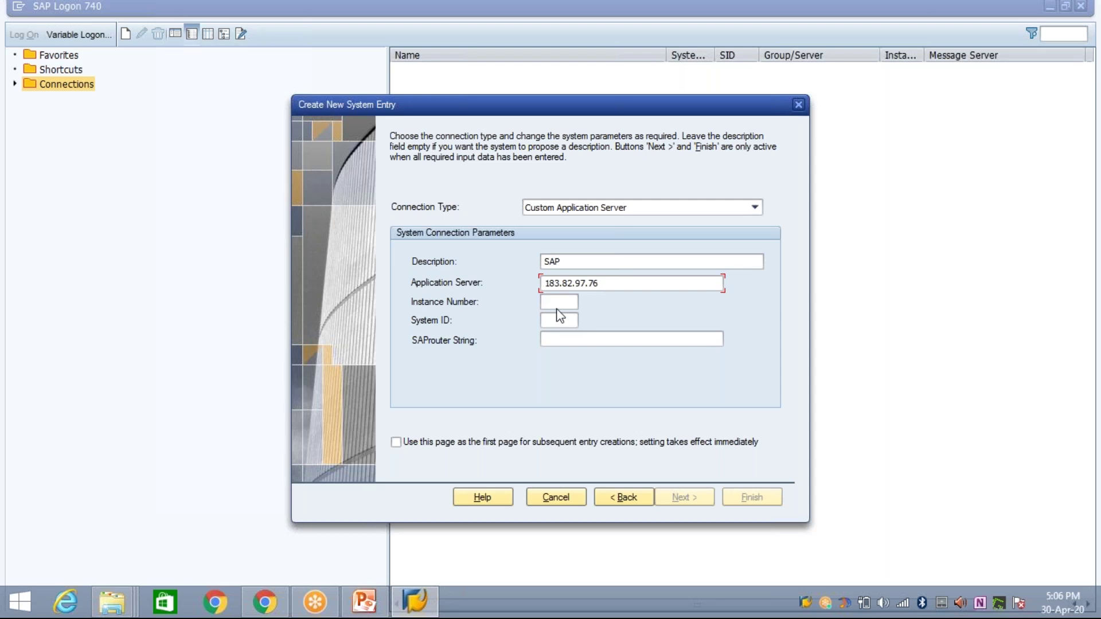
# - Enter instance number 39 and system ID EH7, checking the values in the login e-mail
pyautogui.click(559, 303)
pyautogui.hotkey('alt', 'Tab')
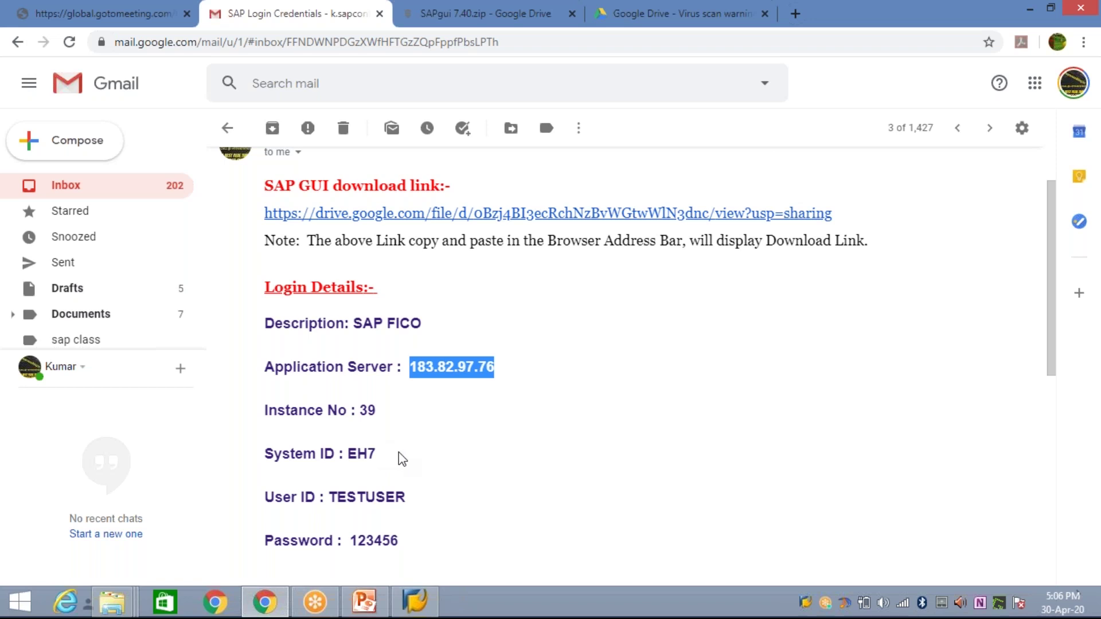
pyautogui.hotkey('alt', 'Tab')
pyautogui.write('39')
pyautogui.press('Tab')
pyautogui.write('EH7')
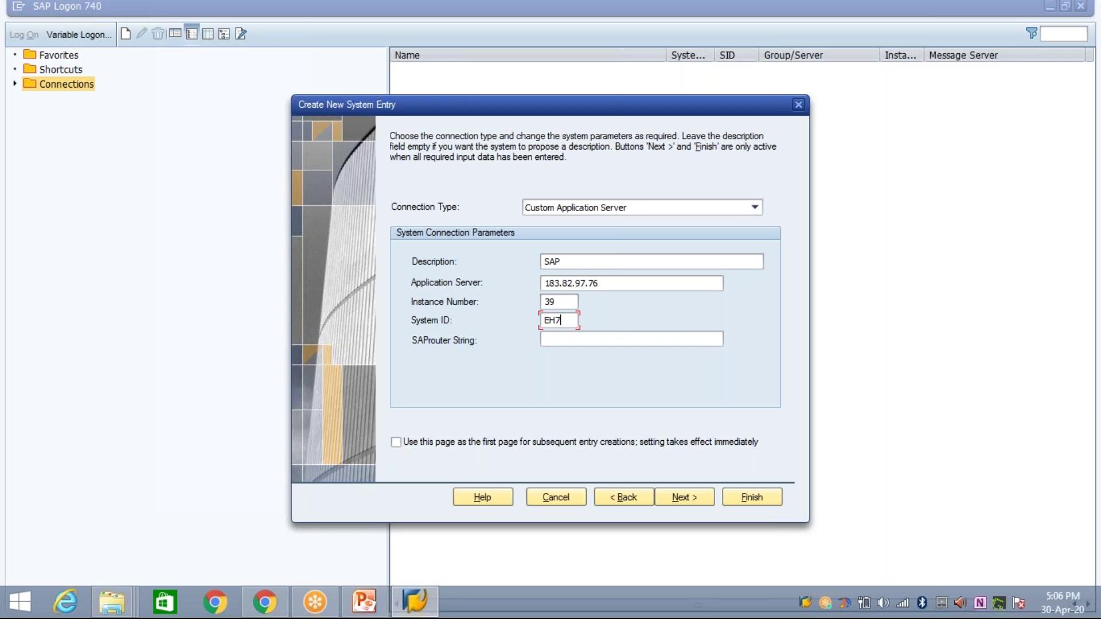
# - Check the application server address 183.82.97.76 and move on to network settings
pyautogui.doubleClick(624, 286)
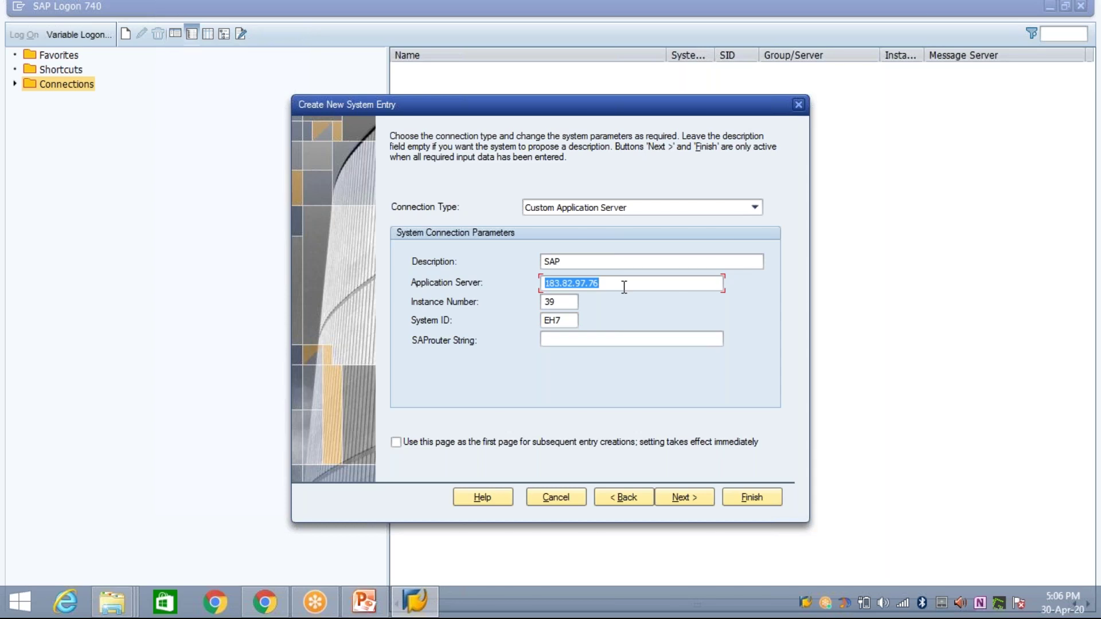
pyautogui.click(596, 283)
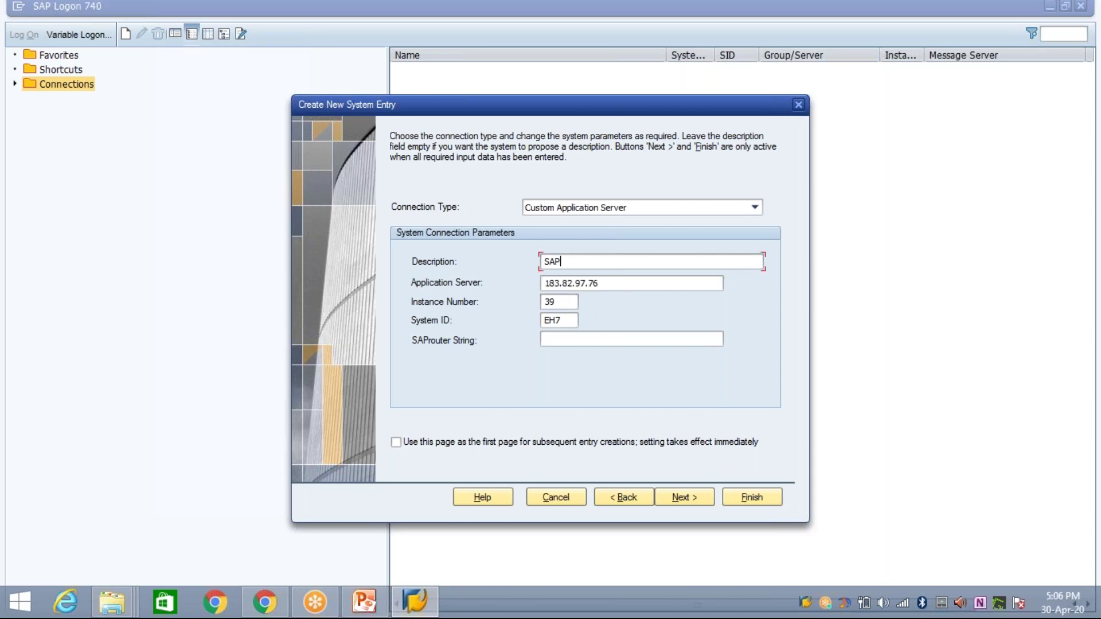
pyautogui.doubleClick(602, 282)
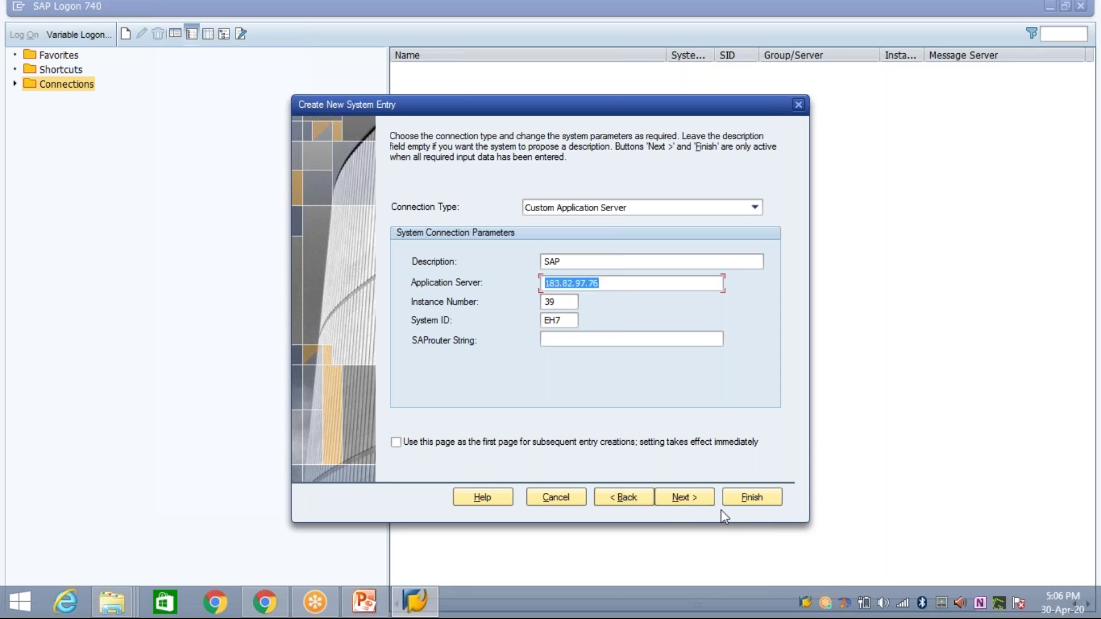
pyautogui.click(681, 497)
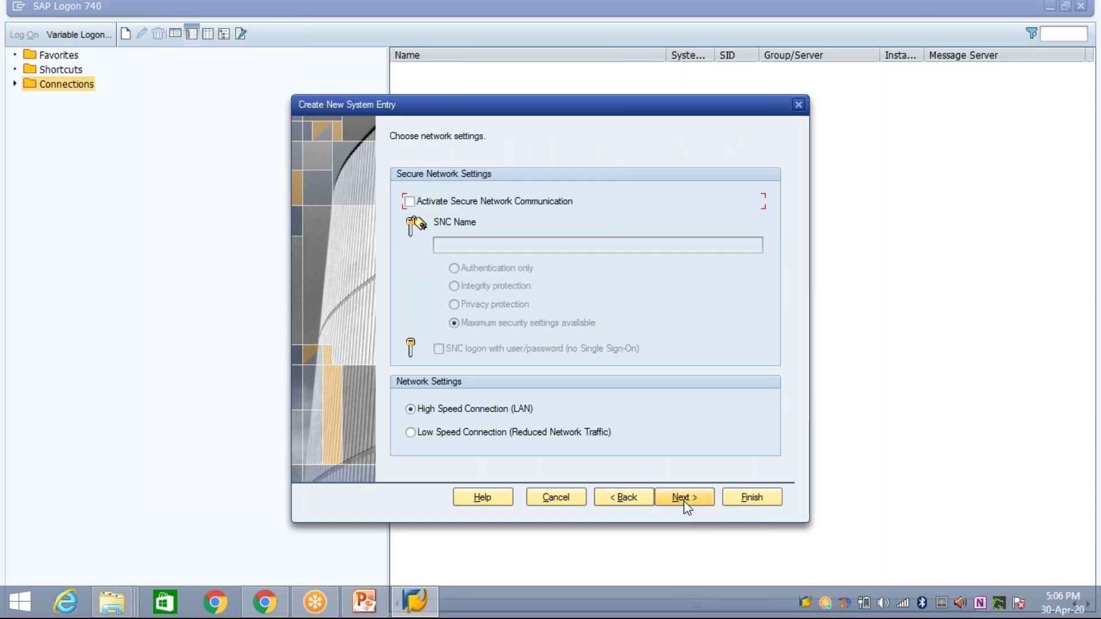
# - Keep the default network and code page settings, finish, and select the new SAP entry
pyautogui.click(683, 498)
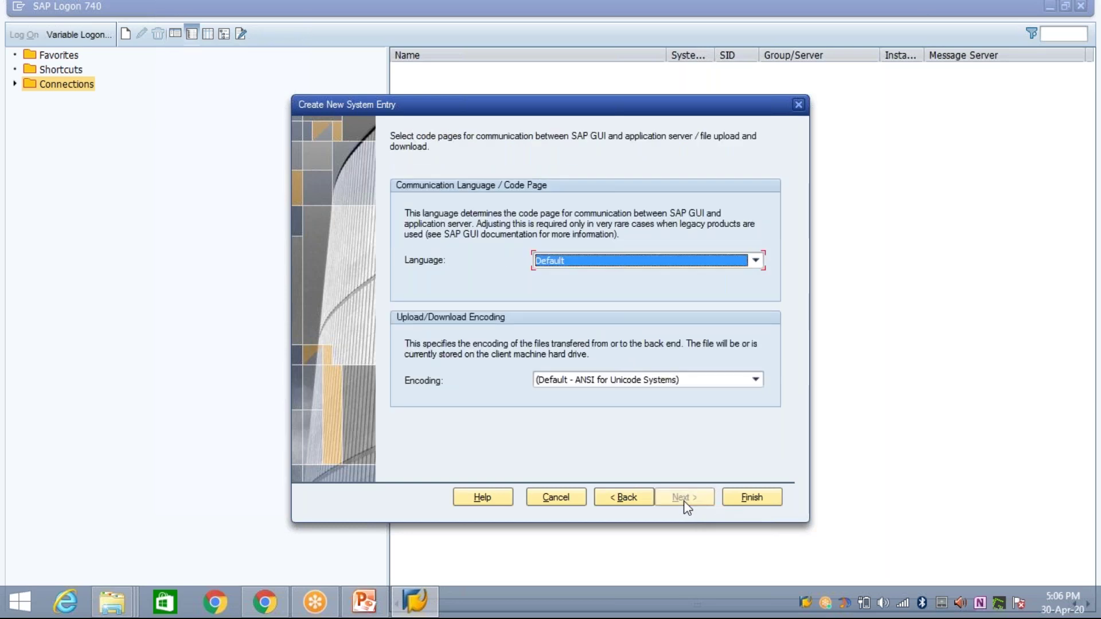
pyautogui.click(739, 497)
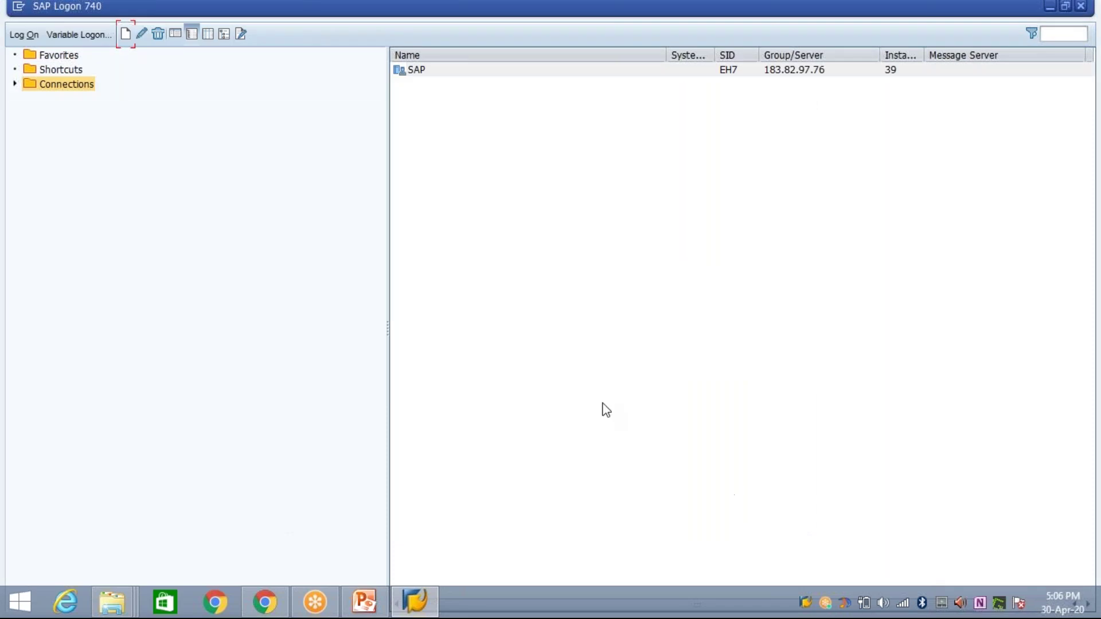
pyautogui.click(434, 73)
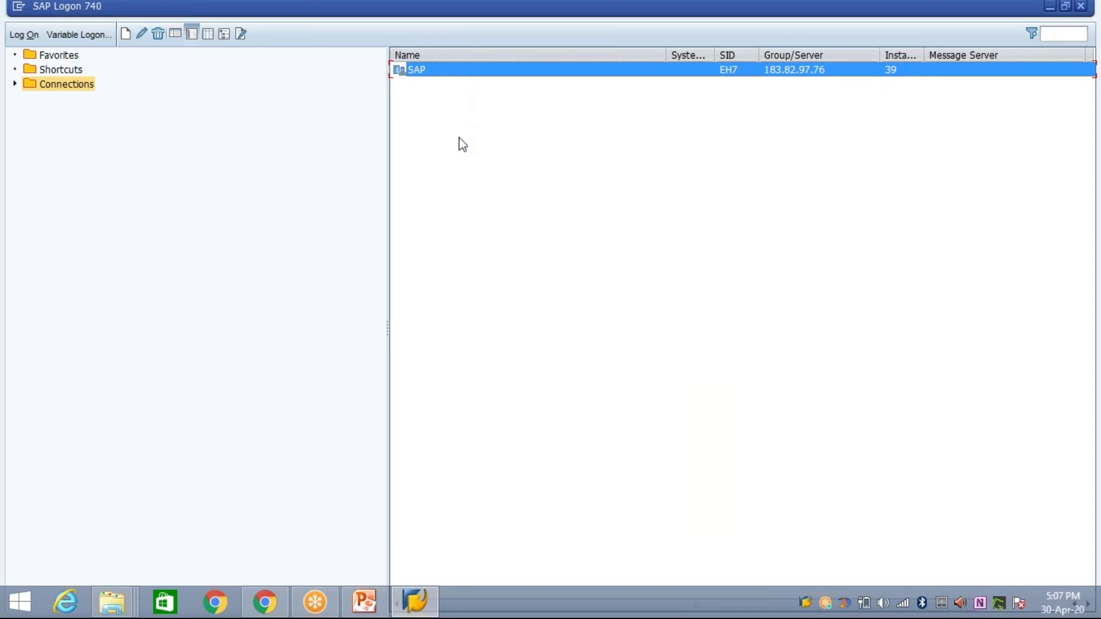
# - Open the SAP logon screen, then select the user ID in the Gmail credentials e-mail
pyautogui.press('Return')
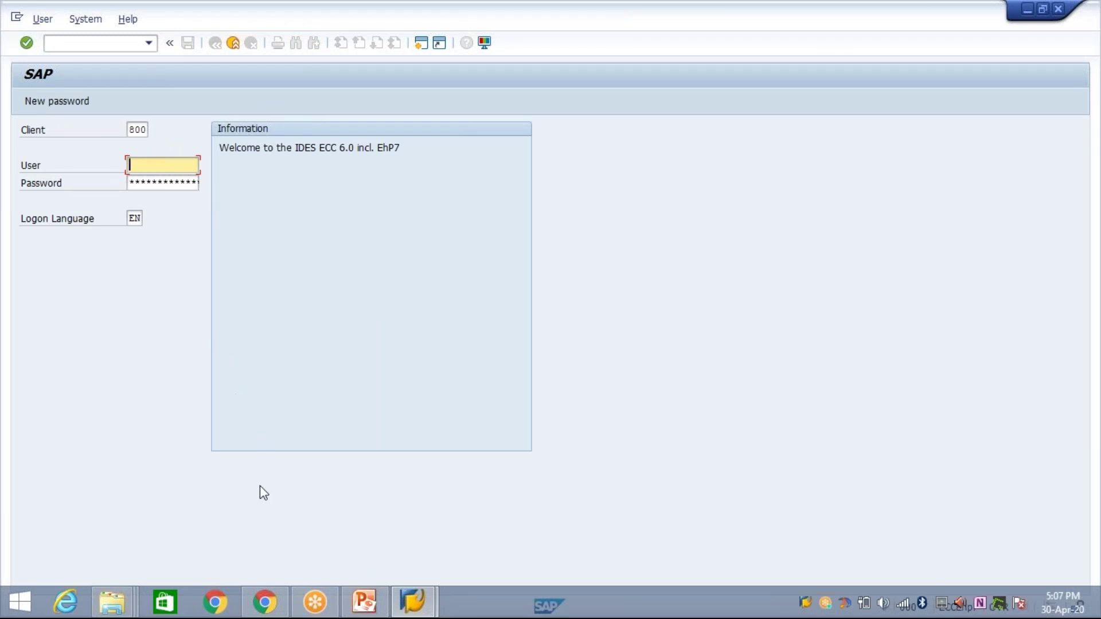
pyautogui.click(267, 601)
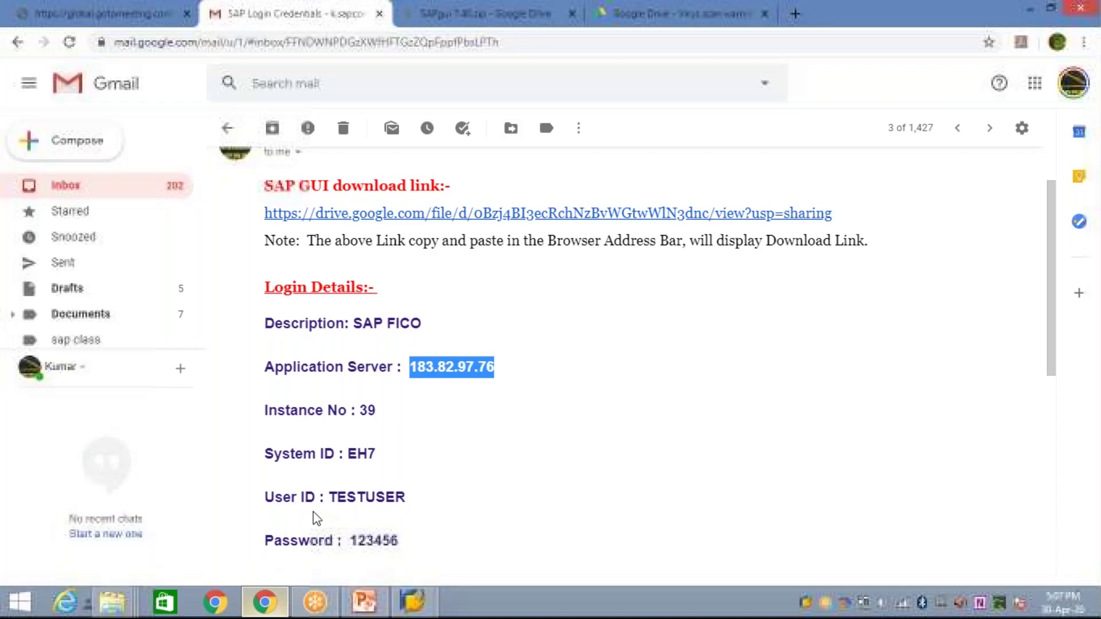
pyautogui.click(356, 480)
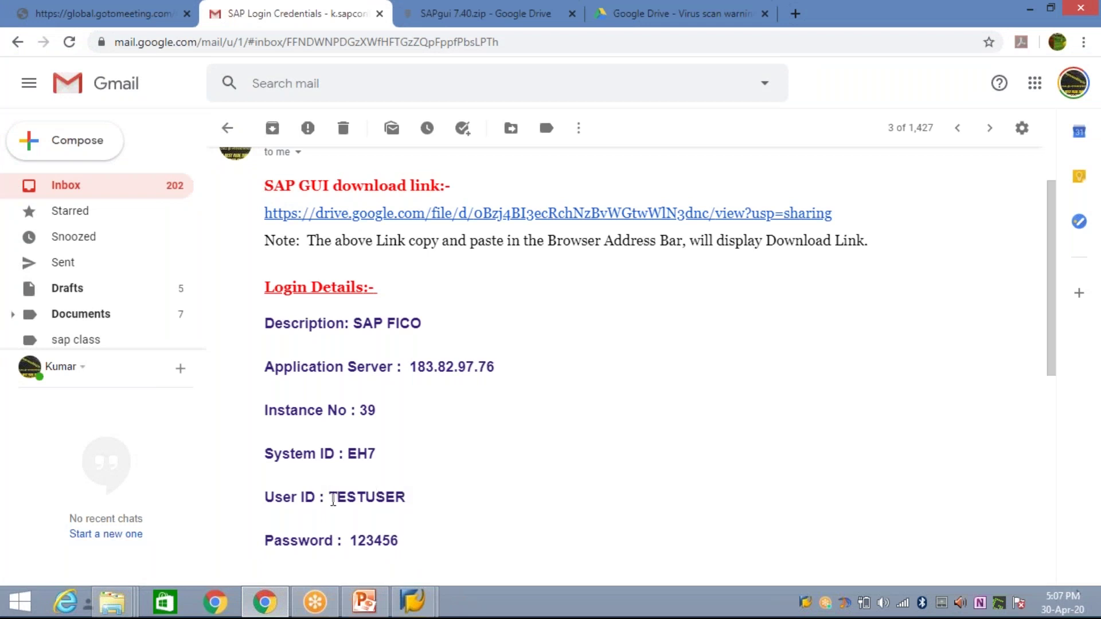
pyautogui.moveTo(332, 500); pyautogui.dragTo(407, 499)
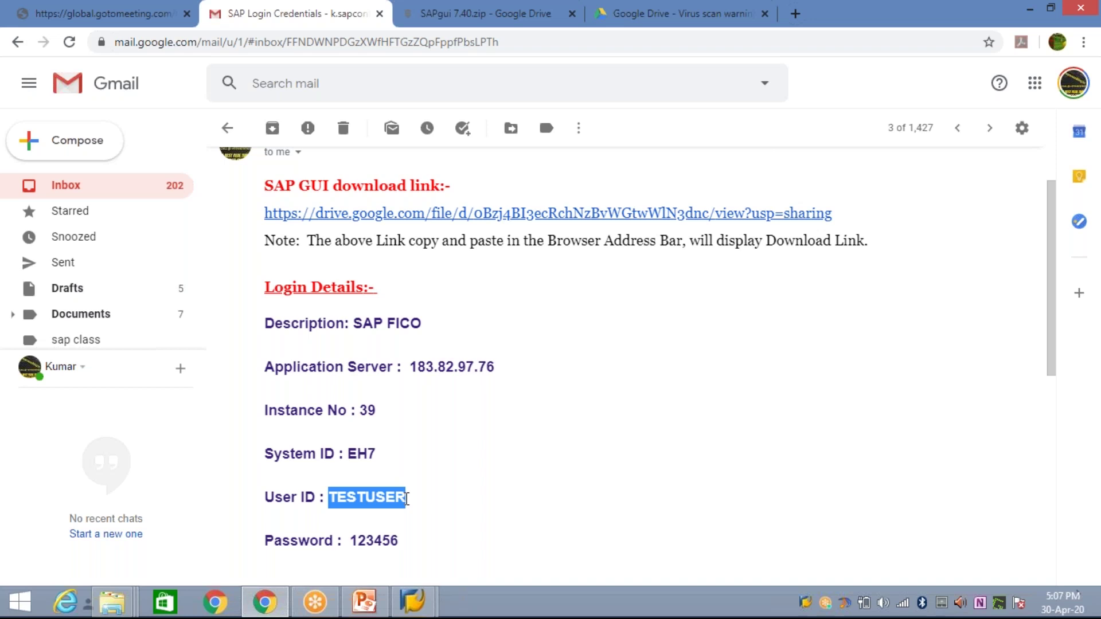
# - Log on to client 800 with the emailed user ID and initial password
pyautogui.hotkey('alt', 'Tab')
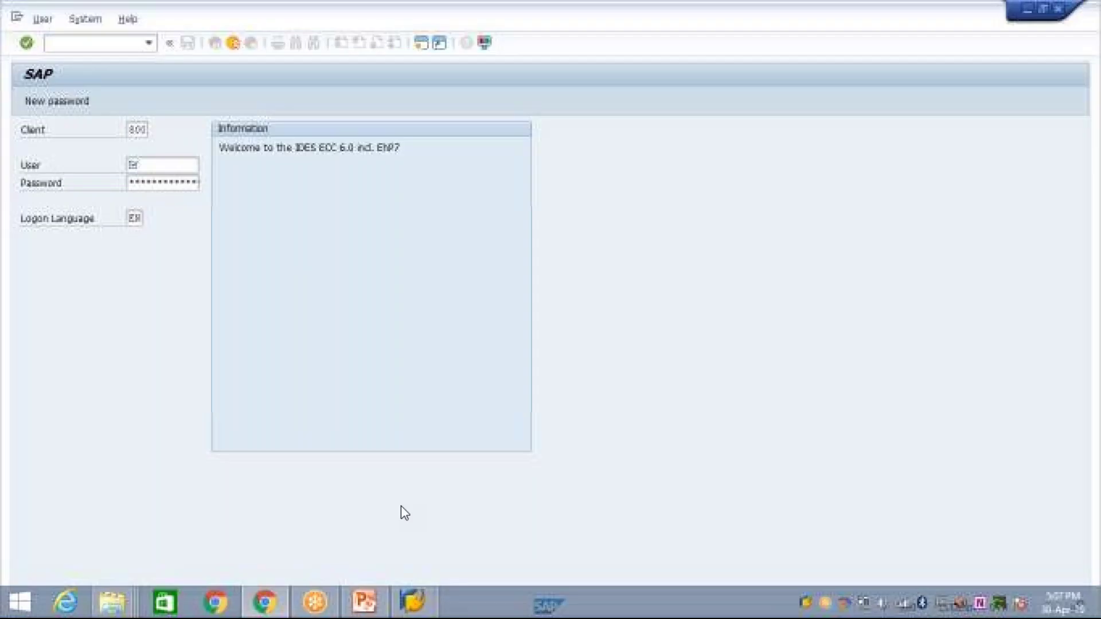
pyautogui.write('TESTUSER')
pyautogui.press('Tab')
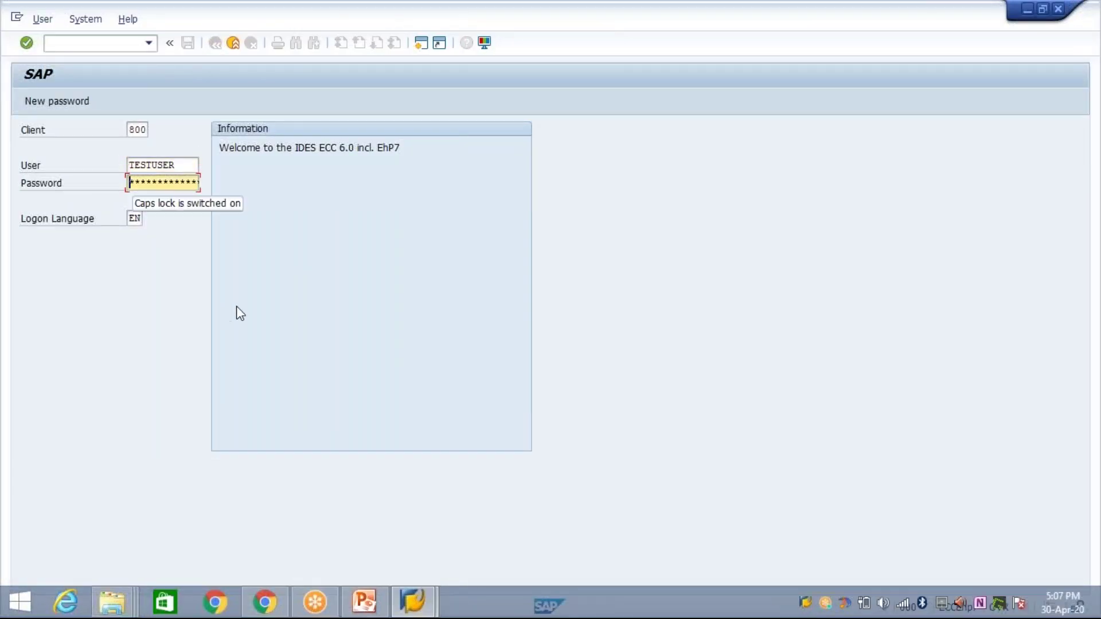
pyautogui.write('*******')
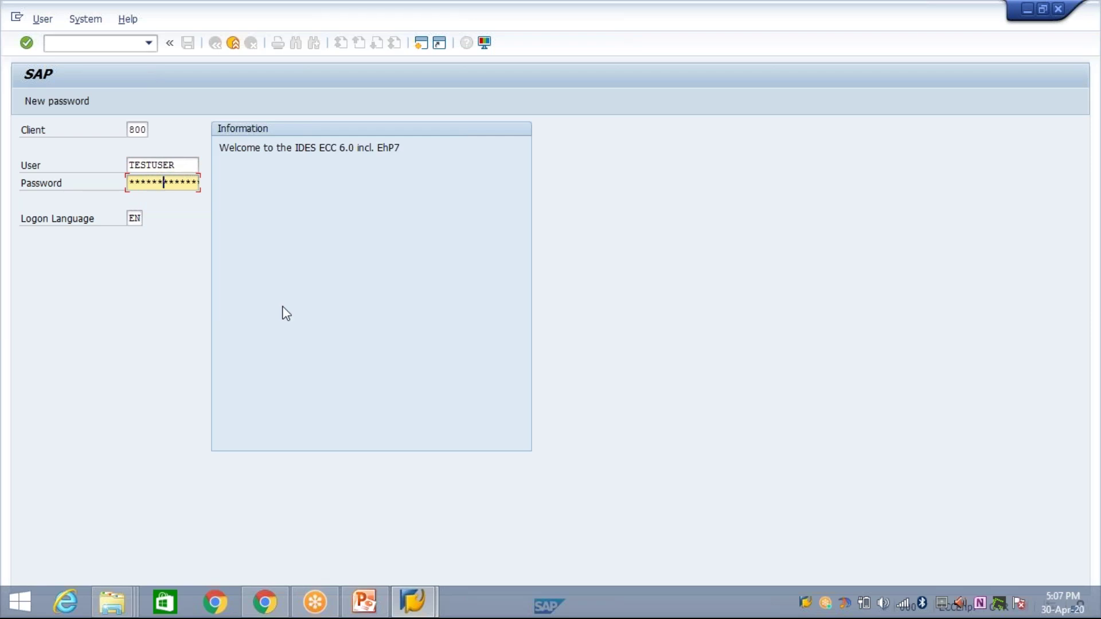
pyautogui.press('Return')
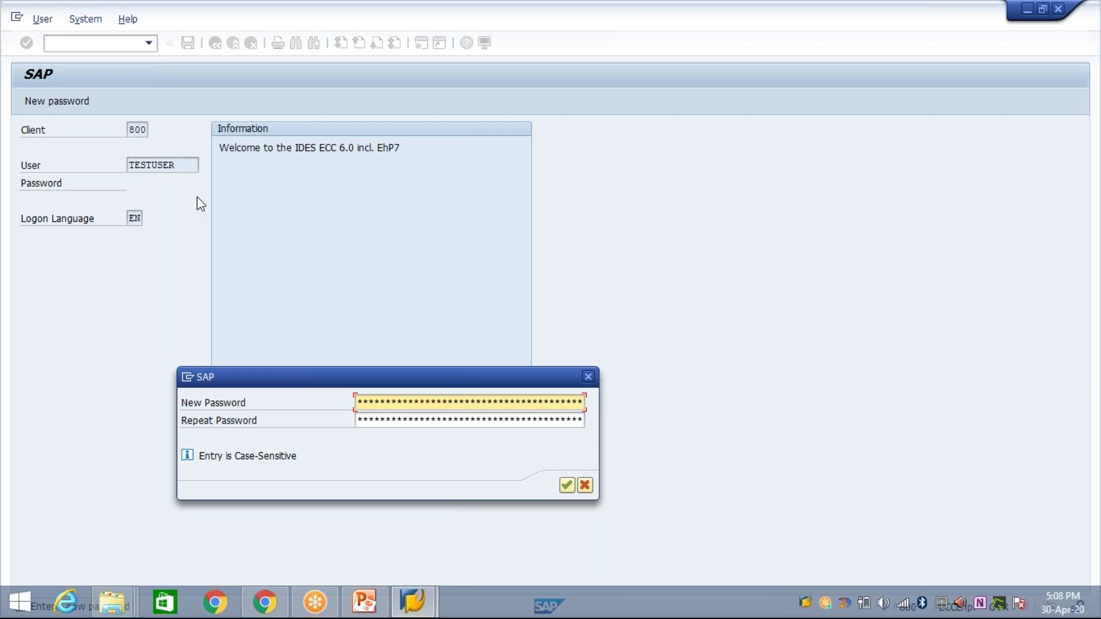
# - Set a new password, repeat it, and confirm to reach SAP Easy Access
pyautogui.write('********')
pyautogui.press('Tab')
pyautogui.write('***')
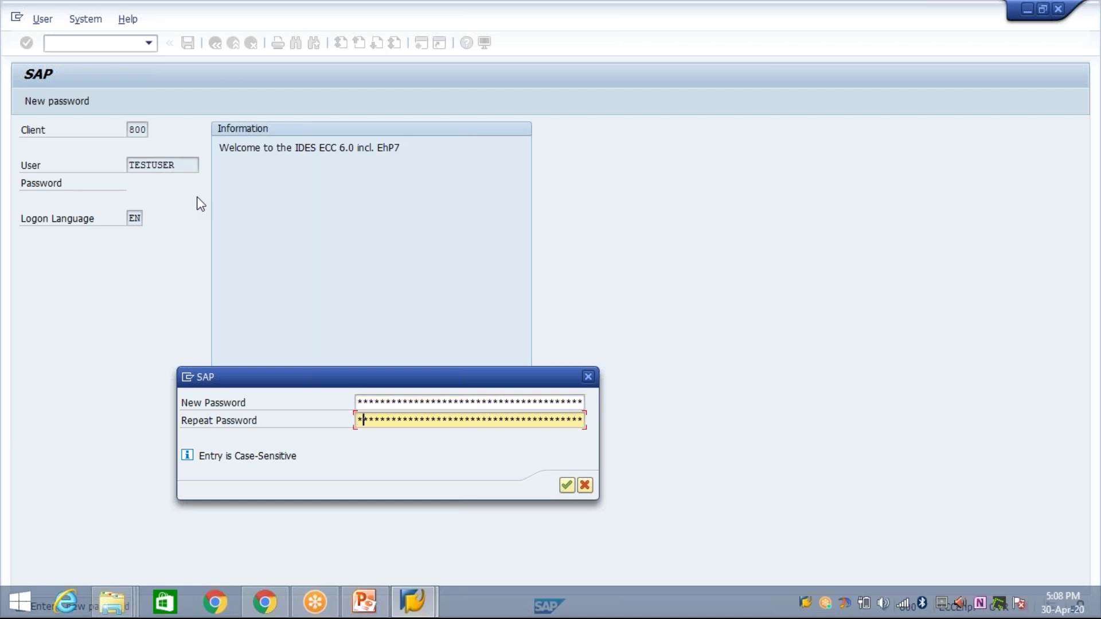
pyautogui.write('****')
pyautogui.press('Return')
pyautogui.press('Return')
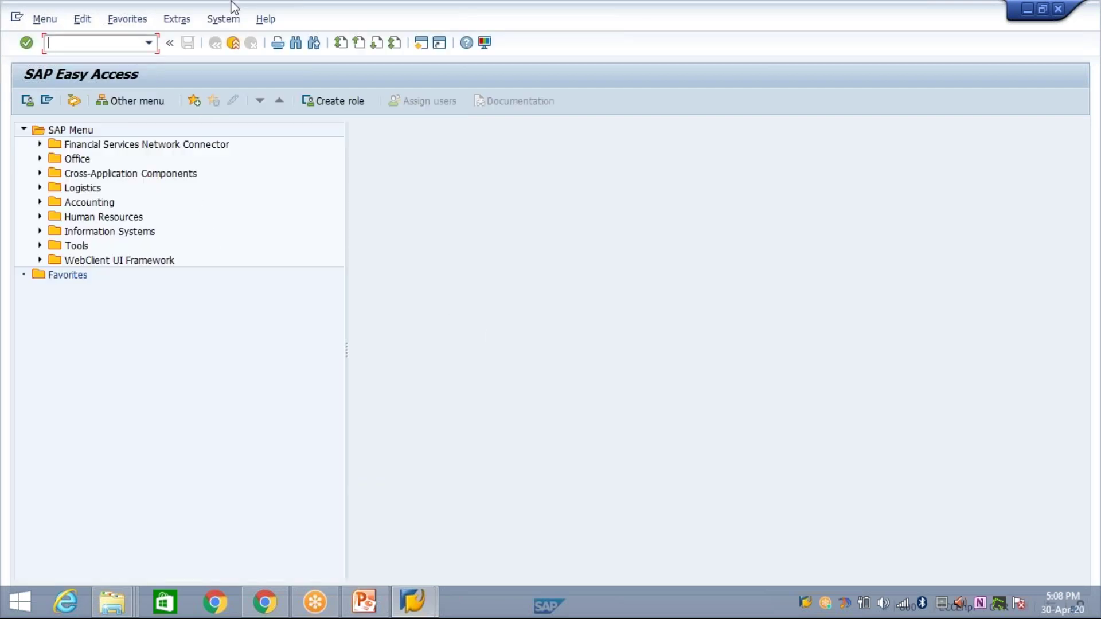
# - Log off the SAP session via System > Log Off and confirm
pyautogui.click(219, 24)
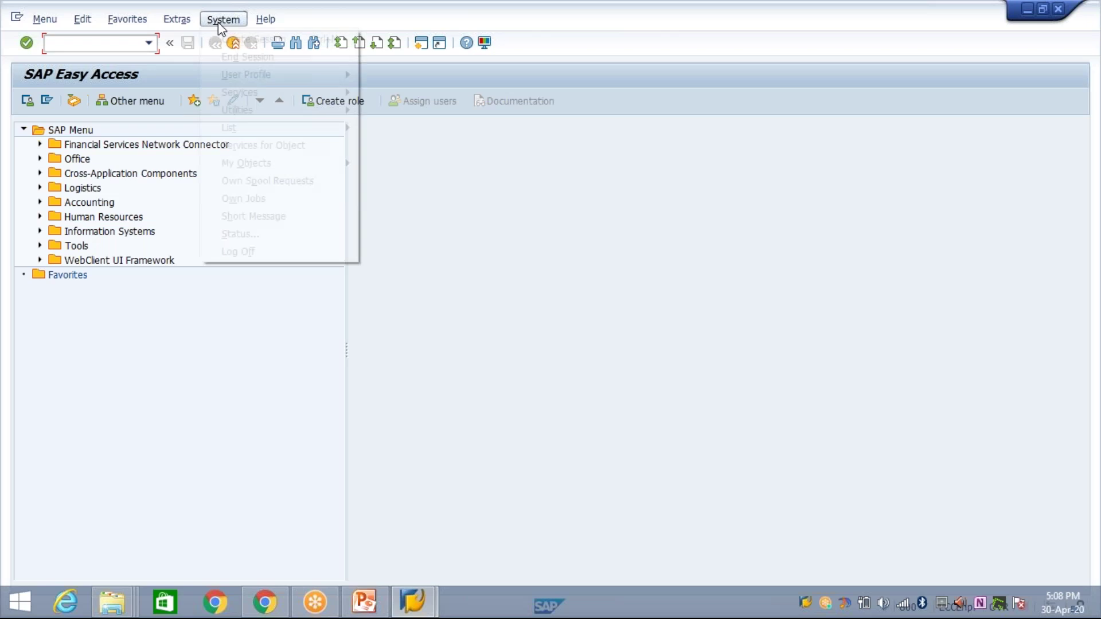
pyautogui.click(252, 252)
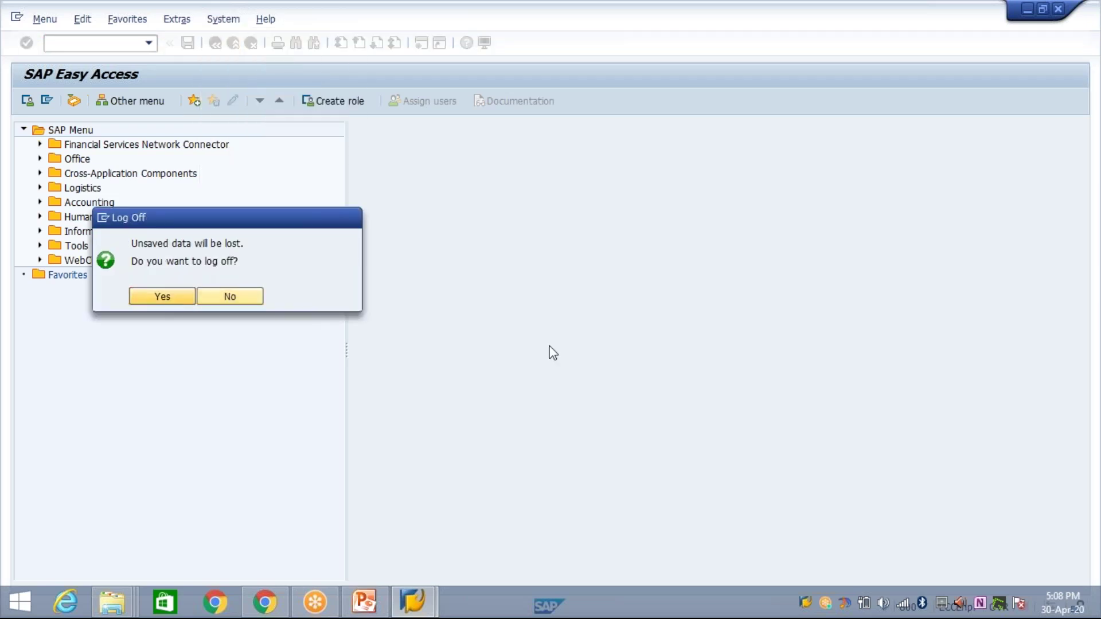
pyautogui.hotkey('alt', 'Tab')
pyautogui.hotkey('alt', 'Tab')
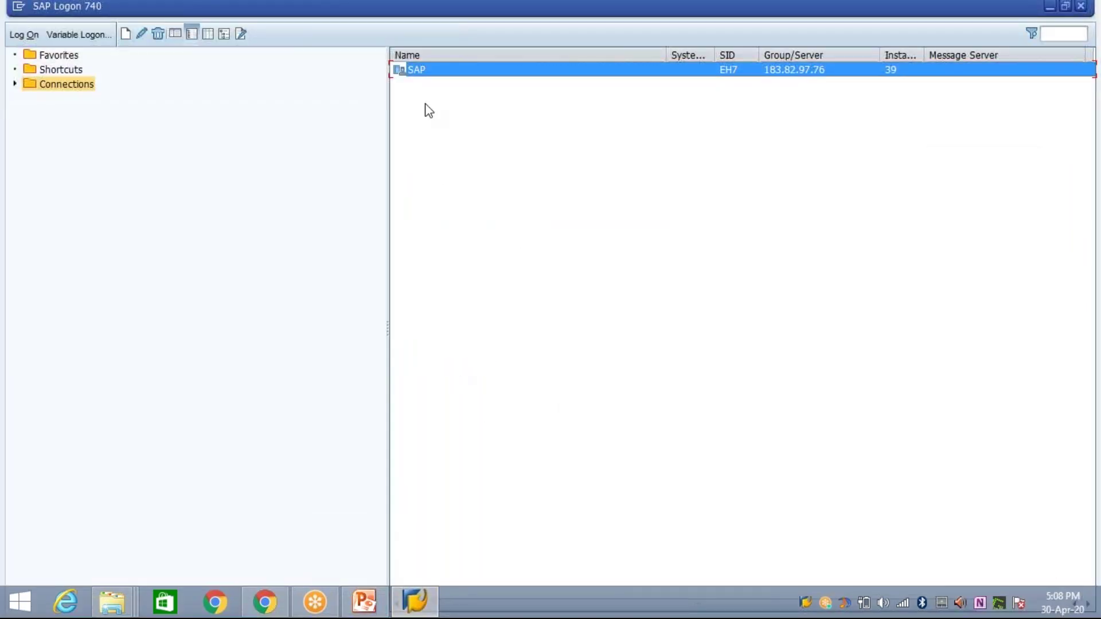
# - Log back on to the SAP connection with the saved user ID and the new password
pyautogui.doubleClick(431, 71)
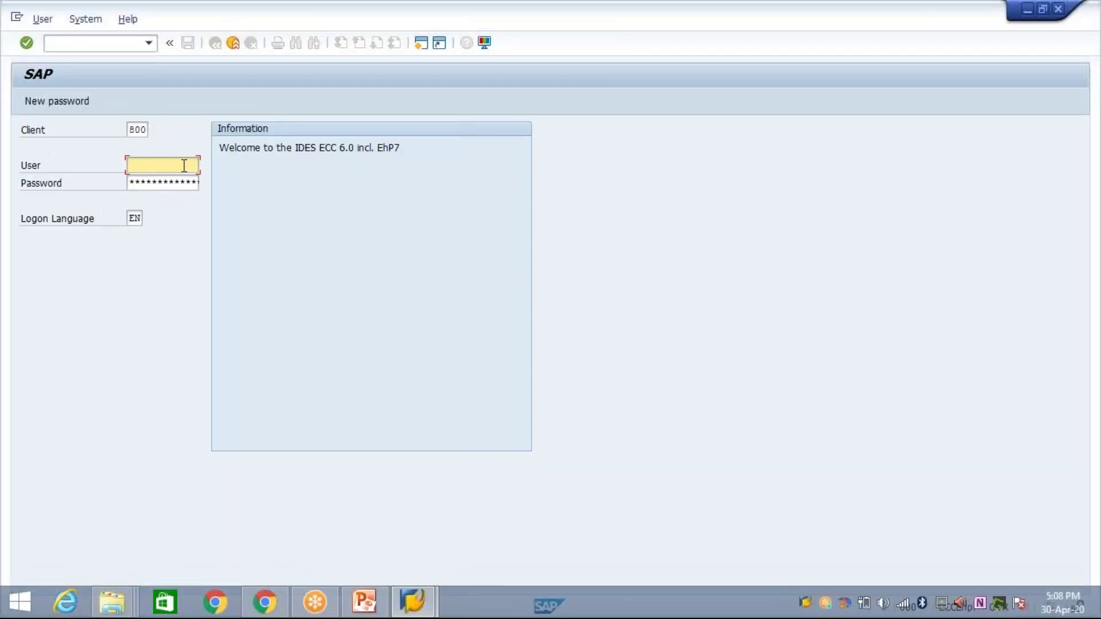
pyautogui.click(183, 165)
pyautogui.click(179, 181)
pyautogui.press('Tab')
pyautogui.write('****')
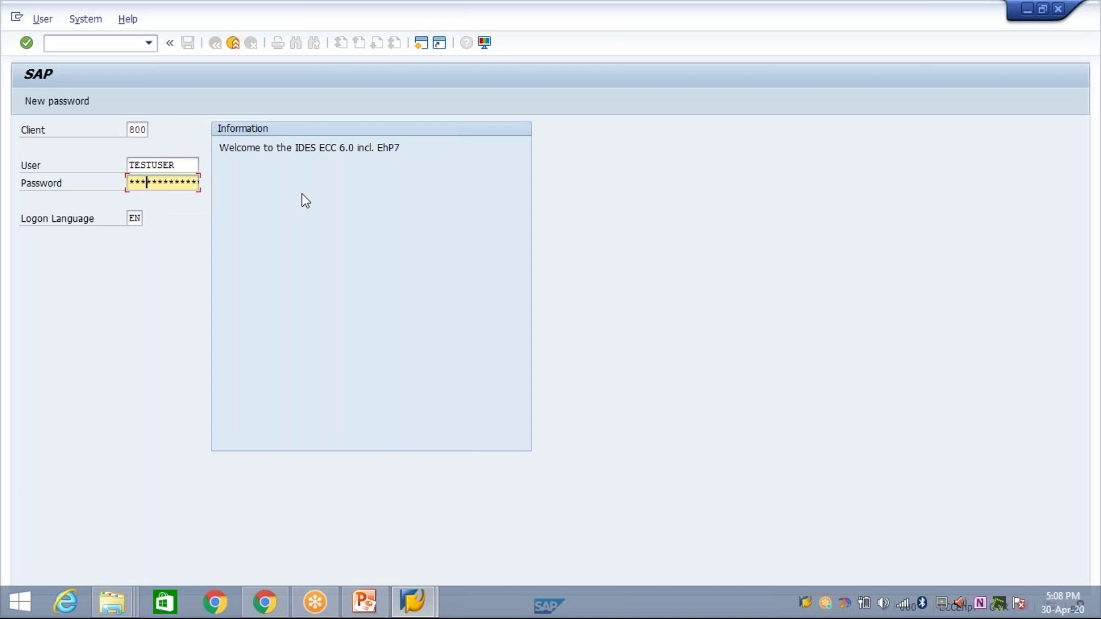
pyautogui.write('***')
pyautogui.press('Return')
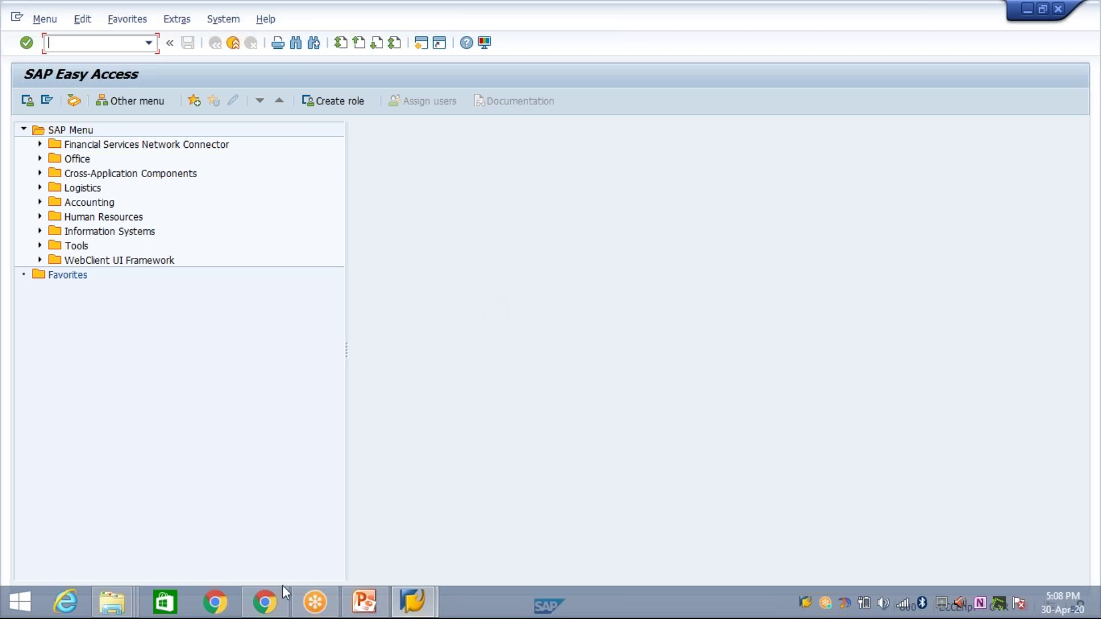
# - Return to the credentials e-mail, then show the PowerPoint slide with the contact number
pyautogui.click(267, 603)
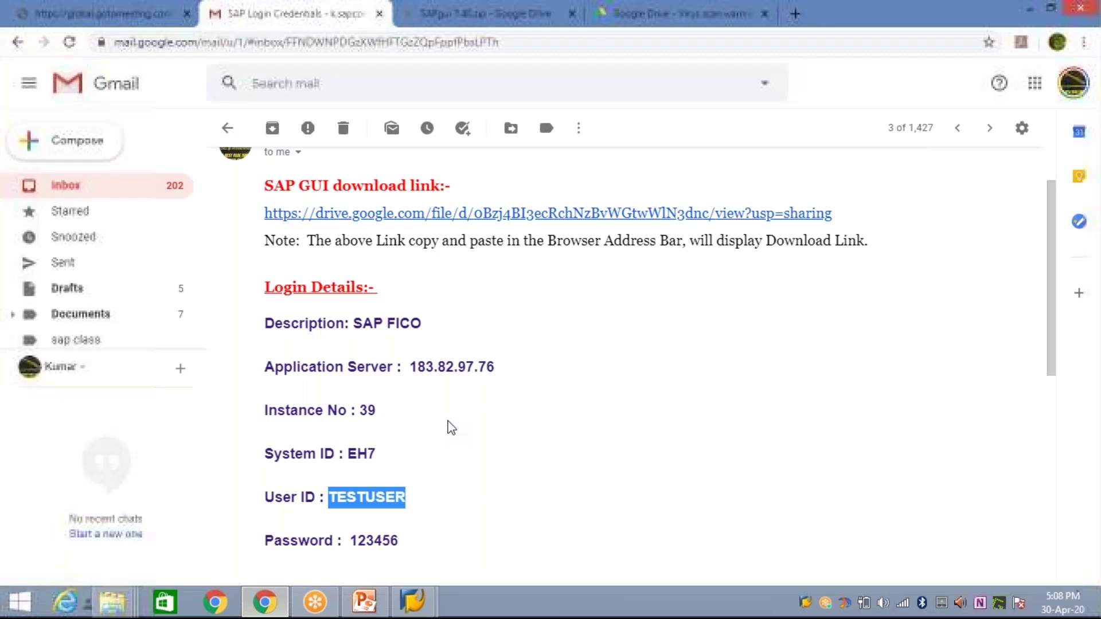
pyautogui.click(422, 505)
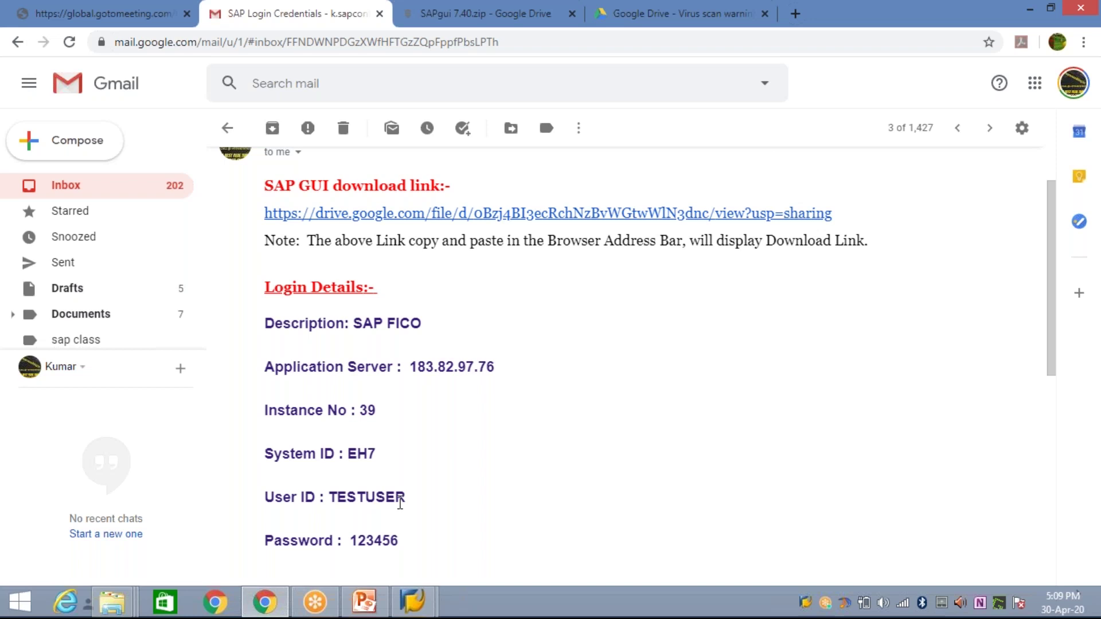
pyautogui.moveTo(364, 602)
pyautogui.click(376, 537)
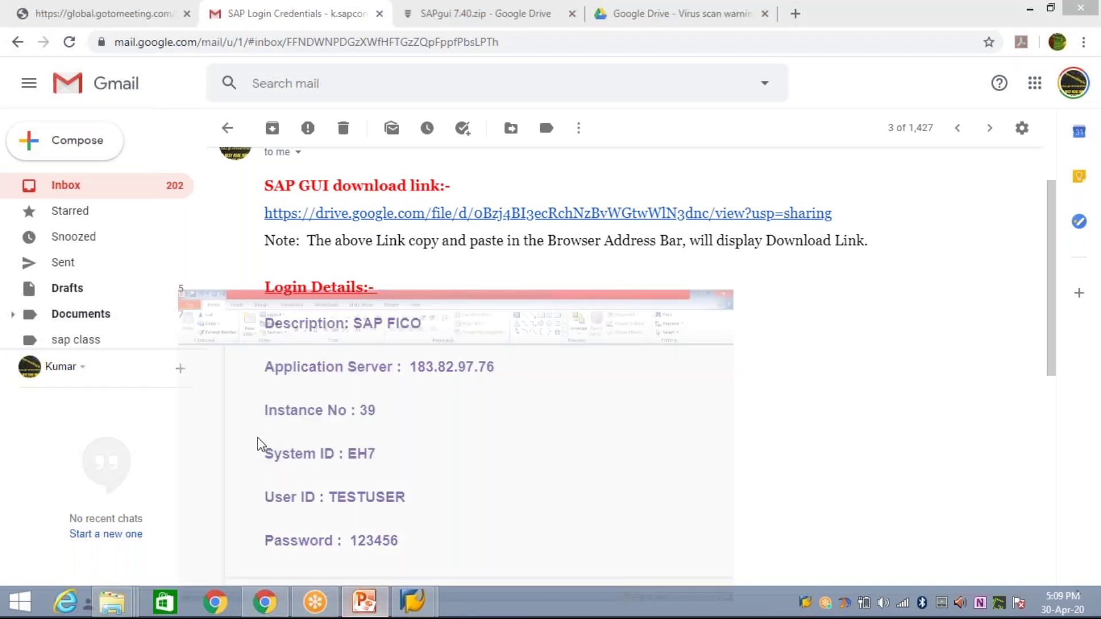
pyautogui.press('End')
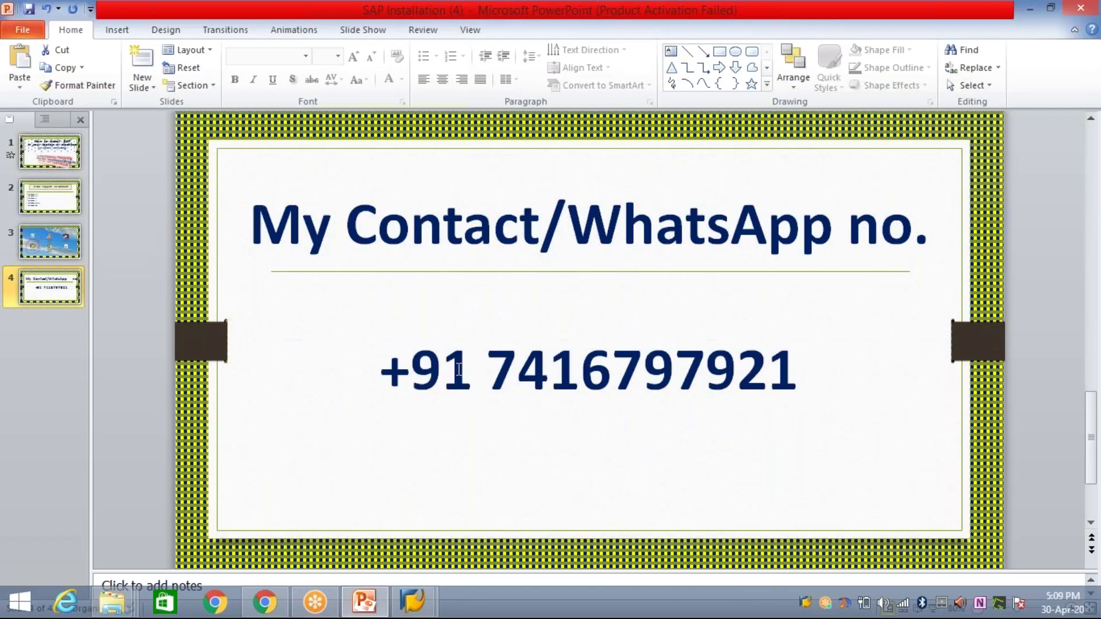